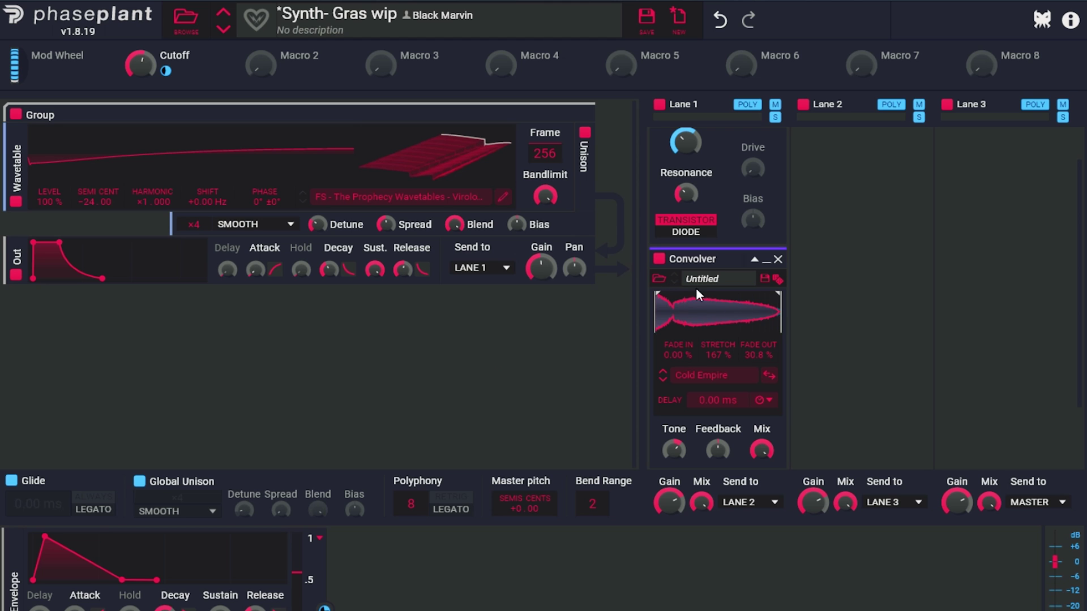
# Audition presets from the Delay Tricks folder in the Lane 1 Convolver, including Echoboom, Fade To Black and Spiral Blur.
pyautogui.click(659, 280)
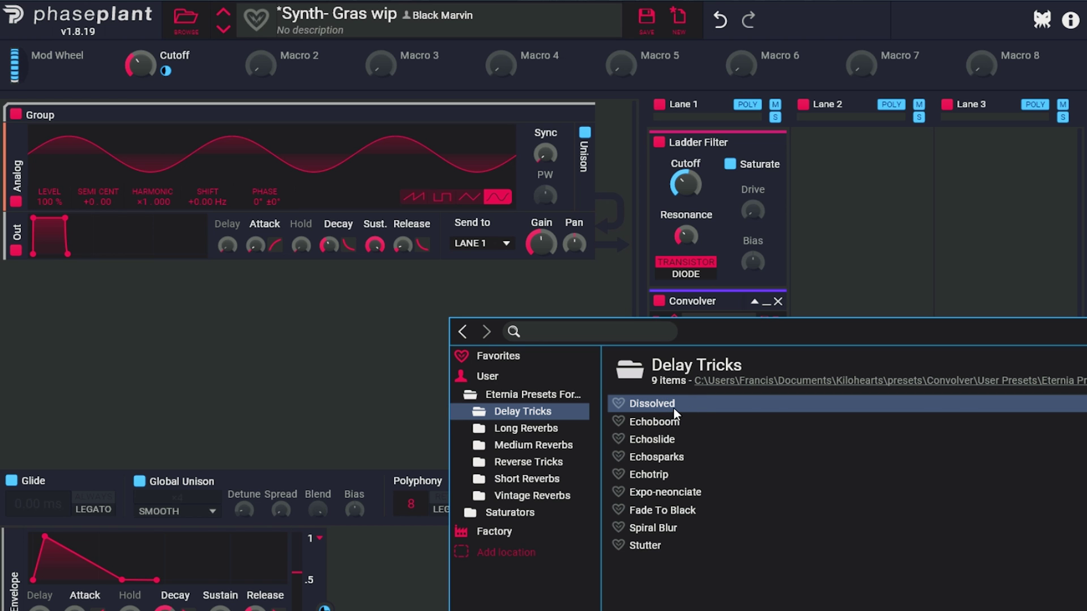
pyautogui.doubleClick(676, 419)
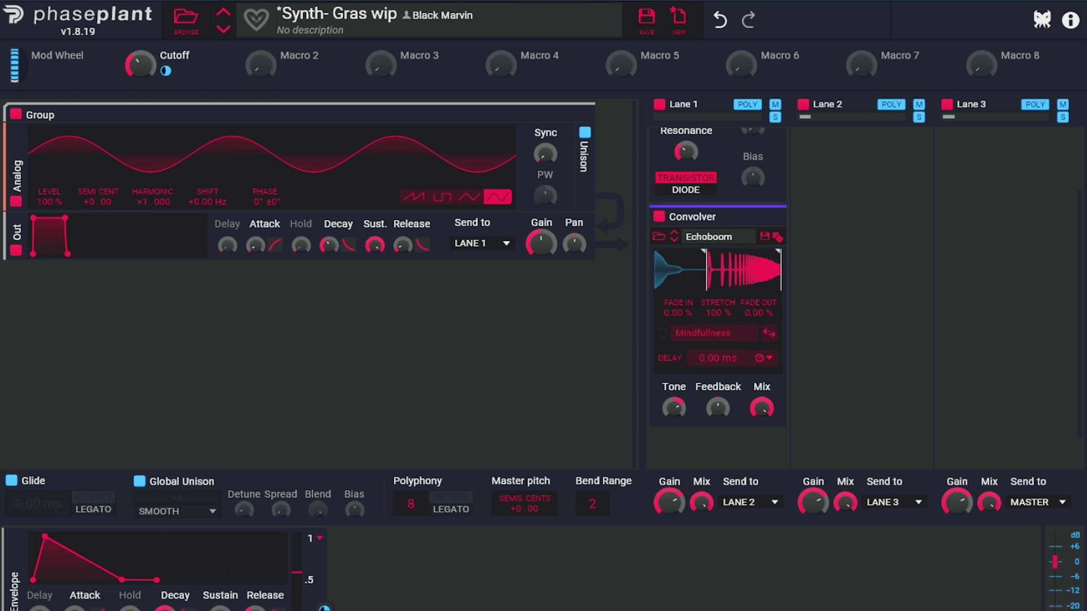
pyautogui.click(674, 241)
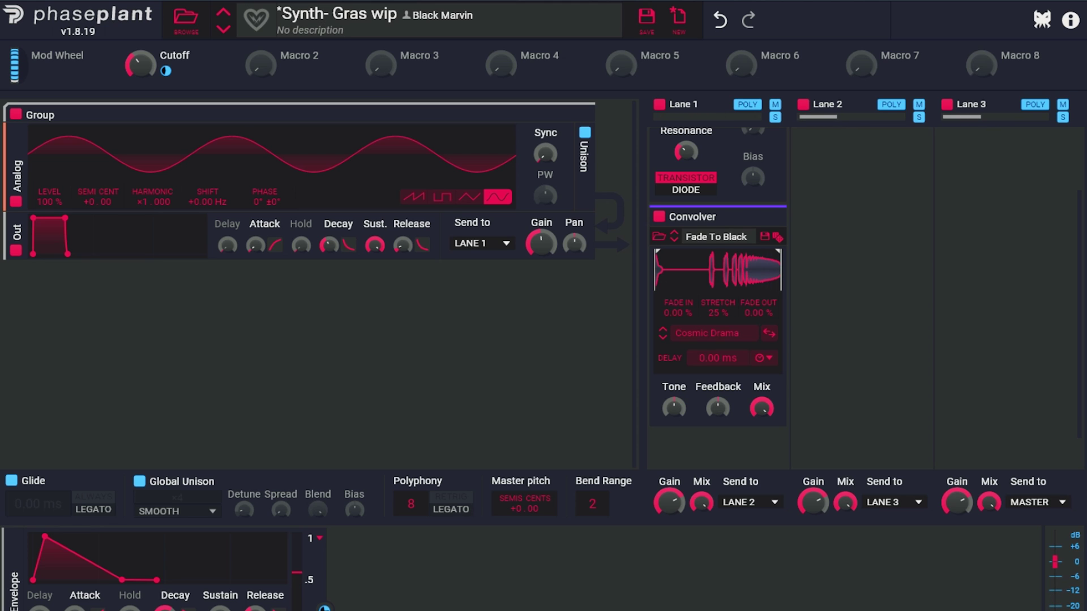
pyautogui.click(674, 241)
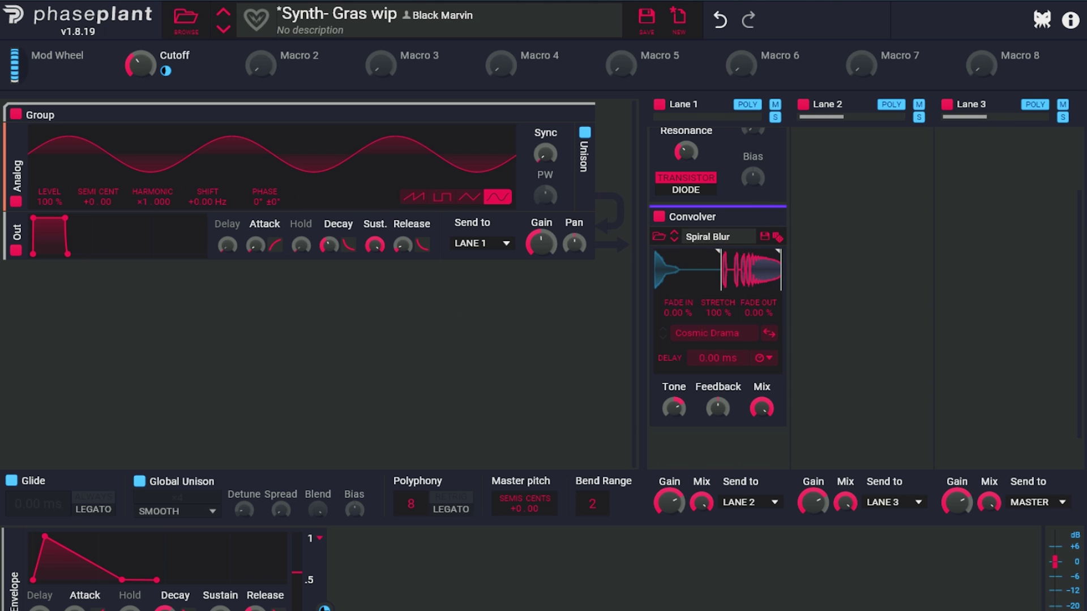
# Load the Cloud Life preset from the Long Reverbs folder into the Lane 1 Convolver.
pyautogui.click(708, 236)
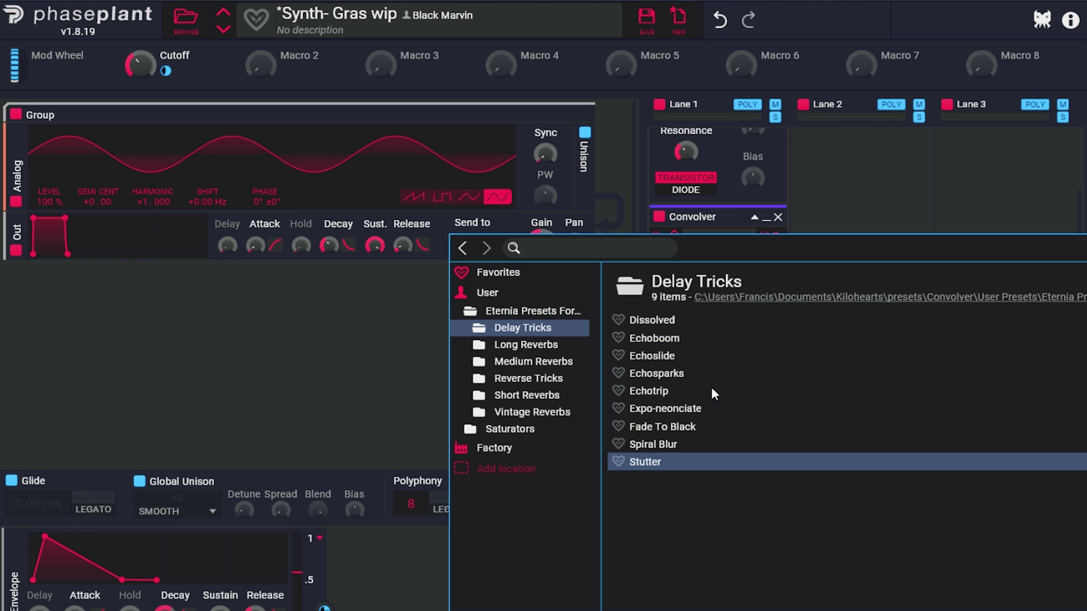
pyautogui.press('Down')
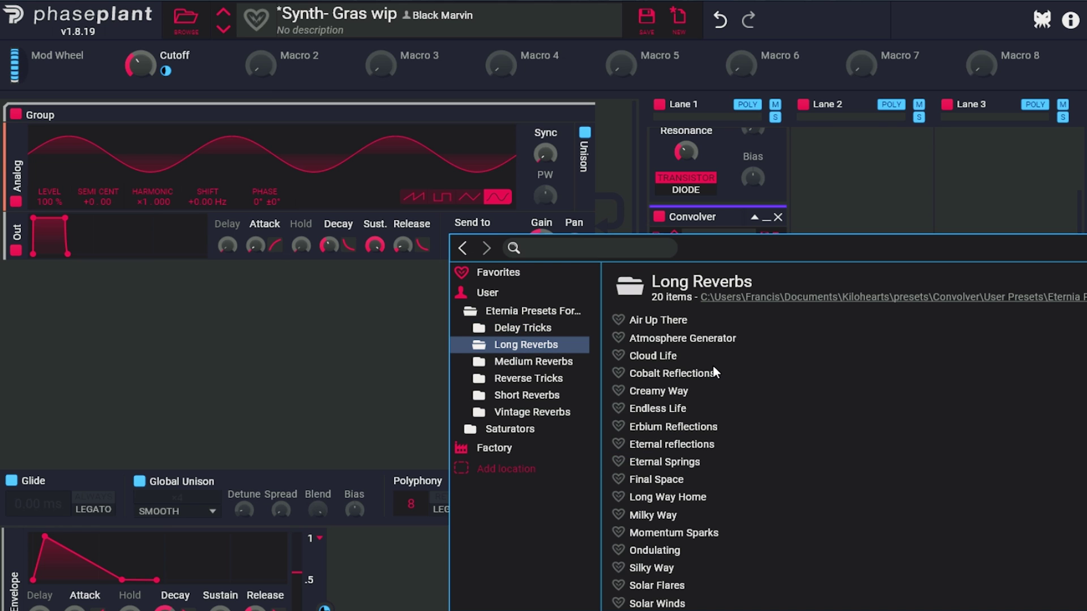
pyautogui.doubleClick(671, 354)
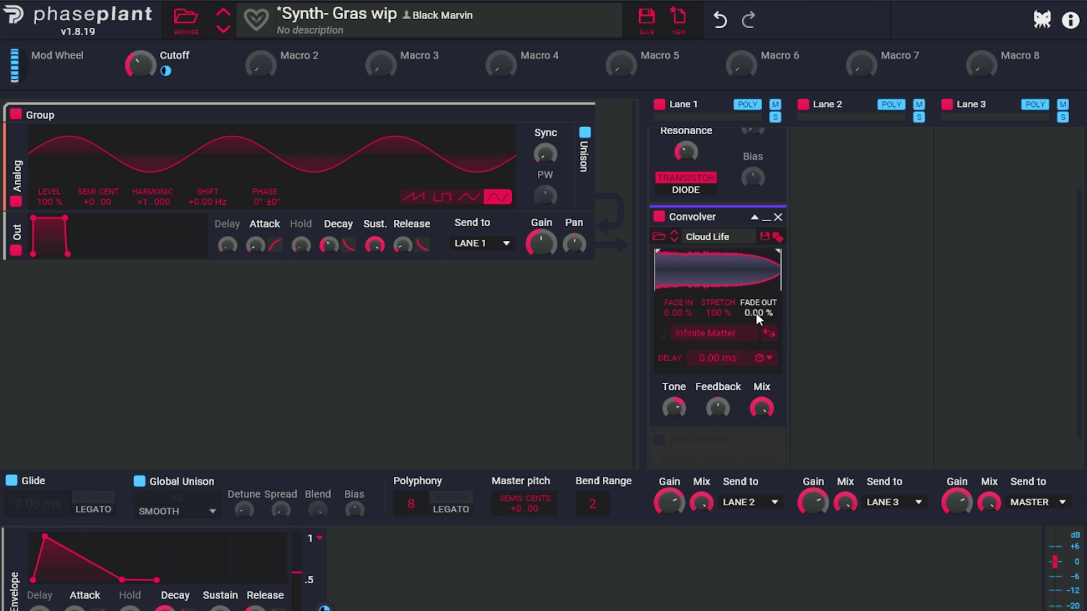
# Set the Convolver's fade out to about 90.6% and trim the impulse's end point to shorten the reverb tail.
pyautogui.moveTo(757, 313); pyautogui.dragTo(756, 301)
pyautogui.moveTo(719, 270); pyautogui.dragTo(718, 269)
pyautogui.moveTo(765, 313); pyautogui.dragTo(766, 312)
pyautogui.moveTo(782, 270); pyautogui.dragTo(724, 266)
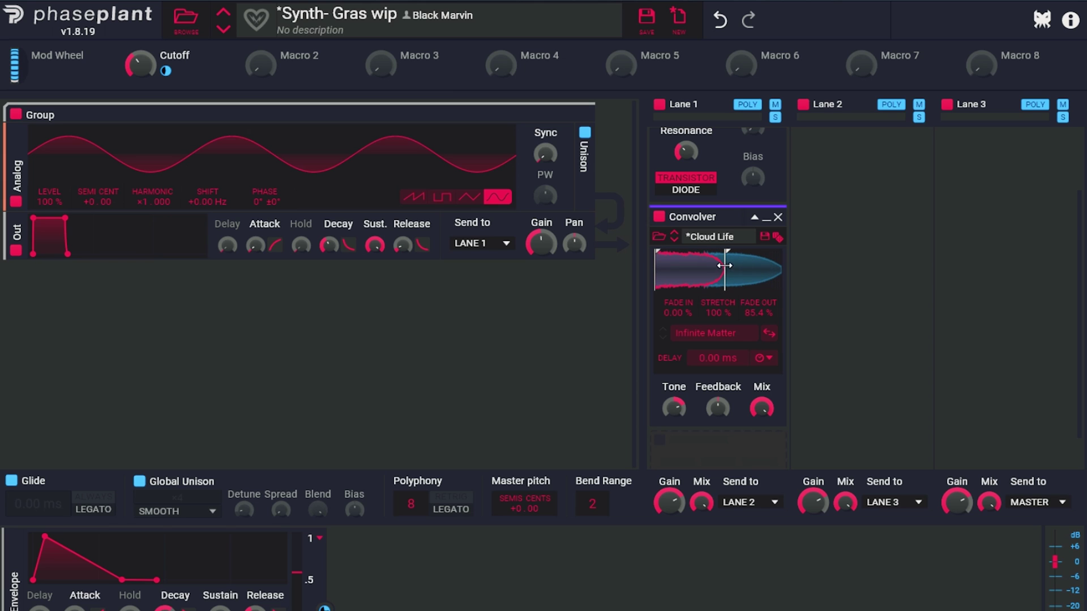
pyautogui.moveTo(756, 310)
pyautogui.mouseDown()
pyautogui.moveTo(756, 333)
pyautogui.moveTo(756, 310)
pyautogui.mouseUp()
pyautogui.moveTo(757, 315); pyautogui.dragTo(757, 286)
pyautogui.moveTo(732, 264); pyautogui.dragTo(749, 263)
# Try adding a Reverb effect below the Convolver in Lane 1.
pyautogui.scroll(-1, 844, 295)
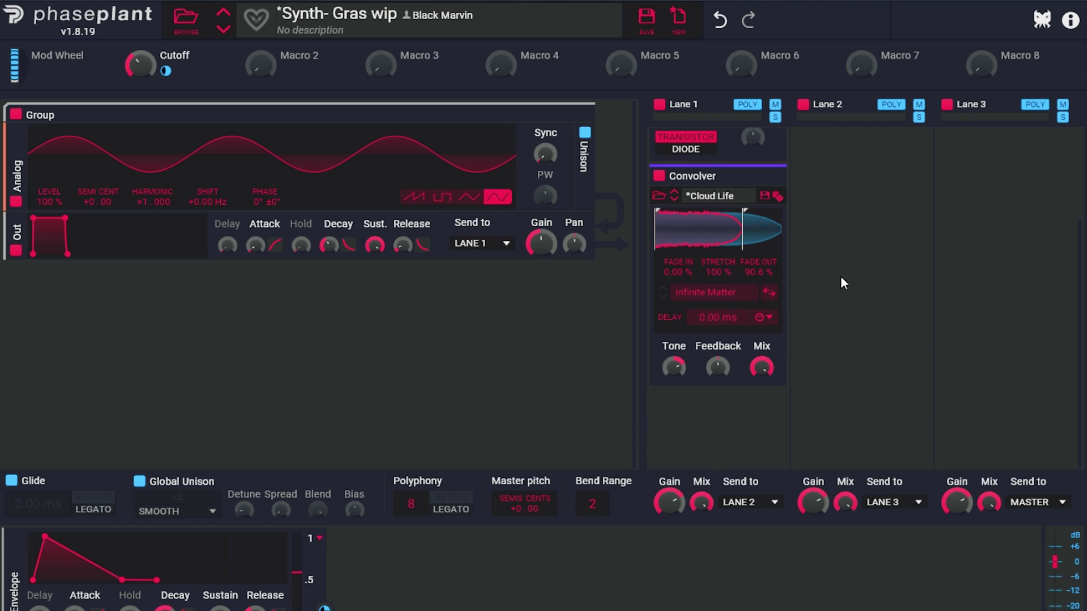
pyautogui.click(723, 418)
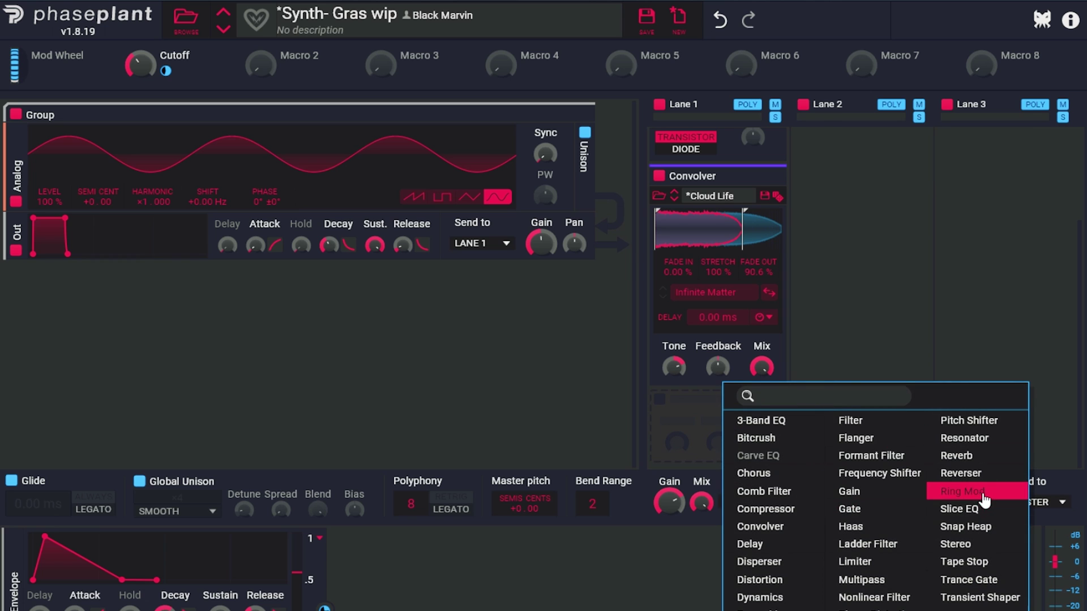
pyautogui.click(969, 467)
pyautogui.scroll(-3, 834, 399)
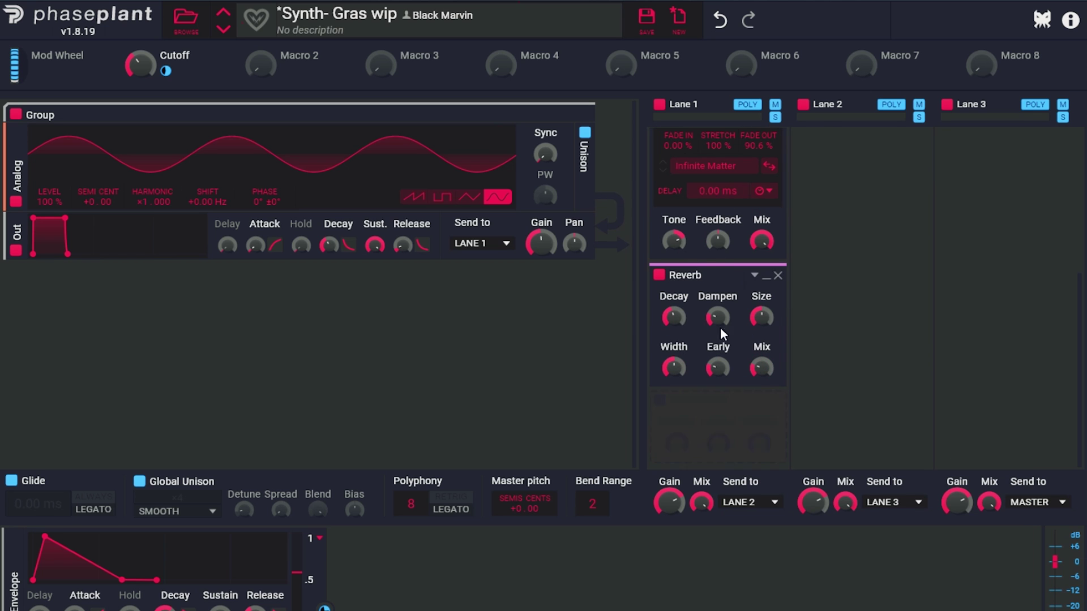
pyautogui.scroll(3, 810, 330)
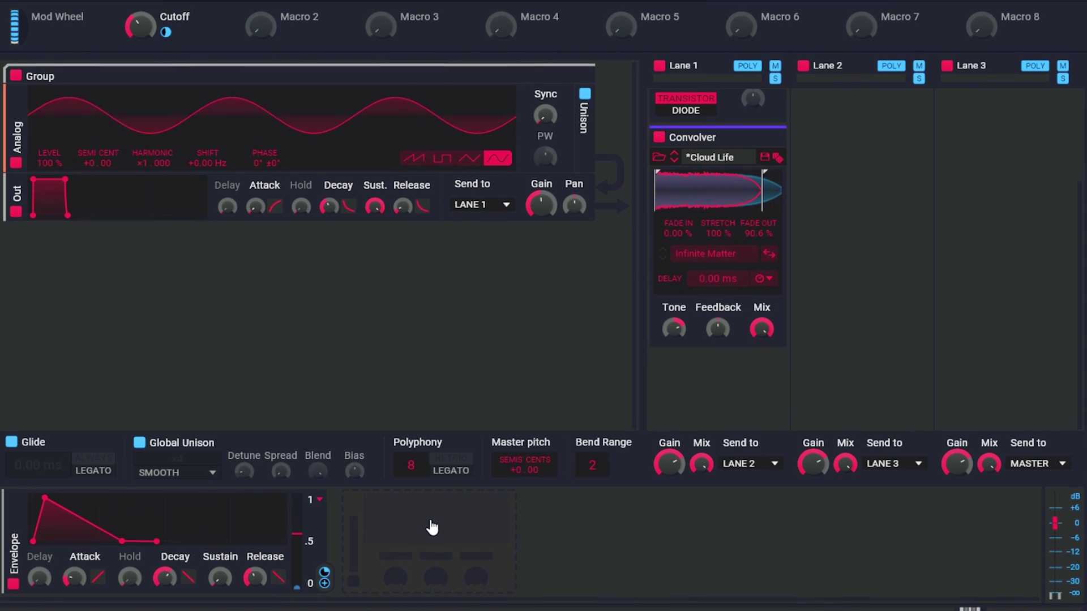
# Add a second Envelope modulating the Convolver's Mix up from its minimum, and lengthen that envelope's release.
pyautogui.click(409, 515)
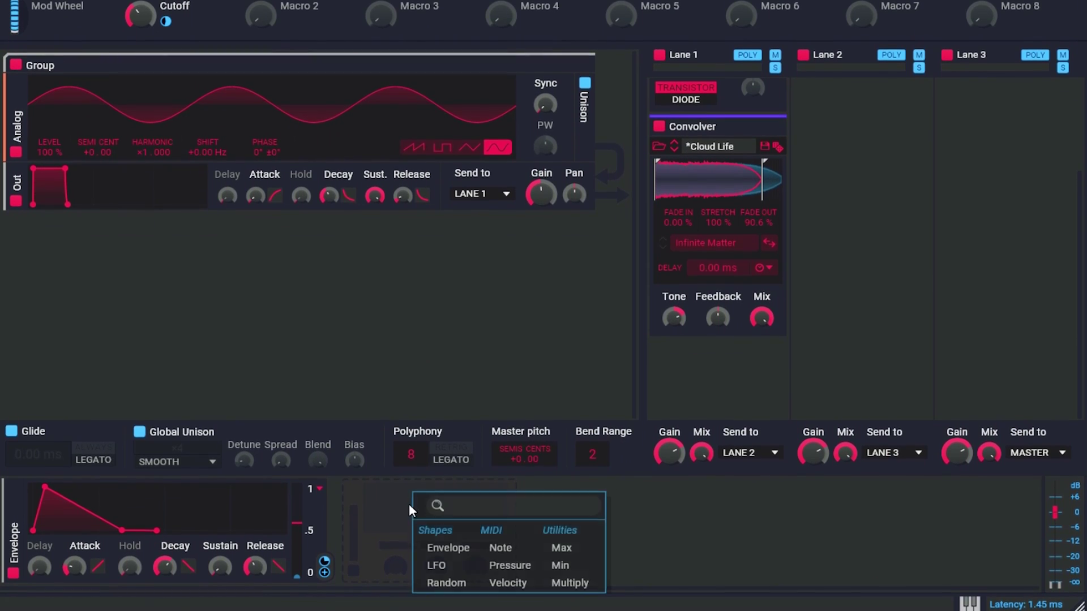
pyautogui.click(449, 548)
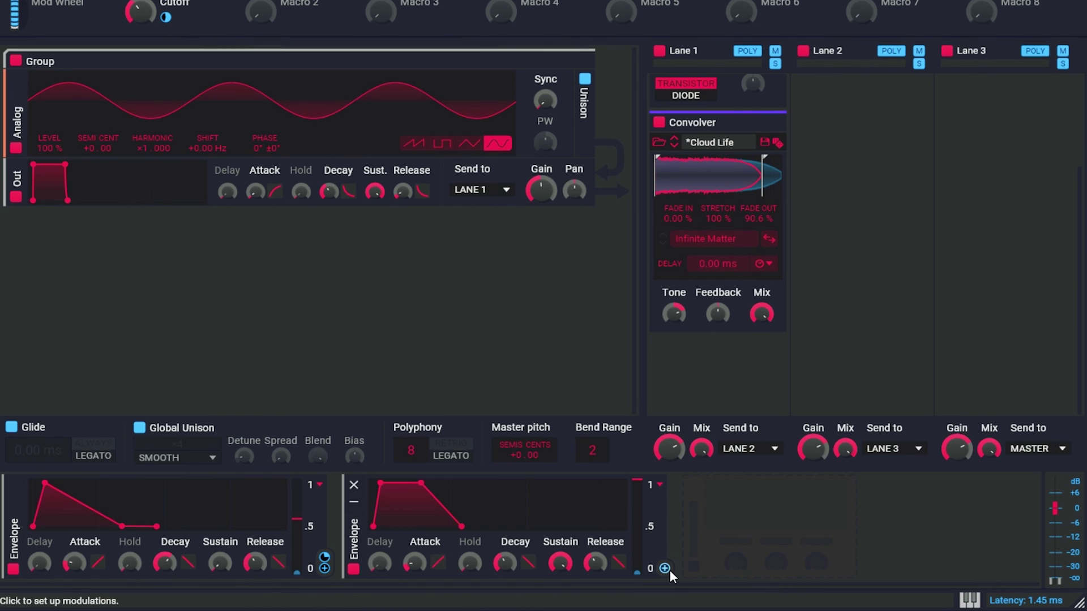
pyautogui.click(665, 569)
pyautogui.click(762, 313)
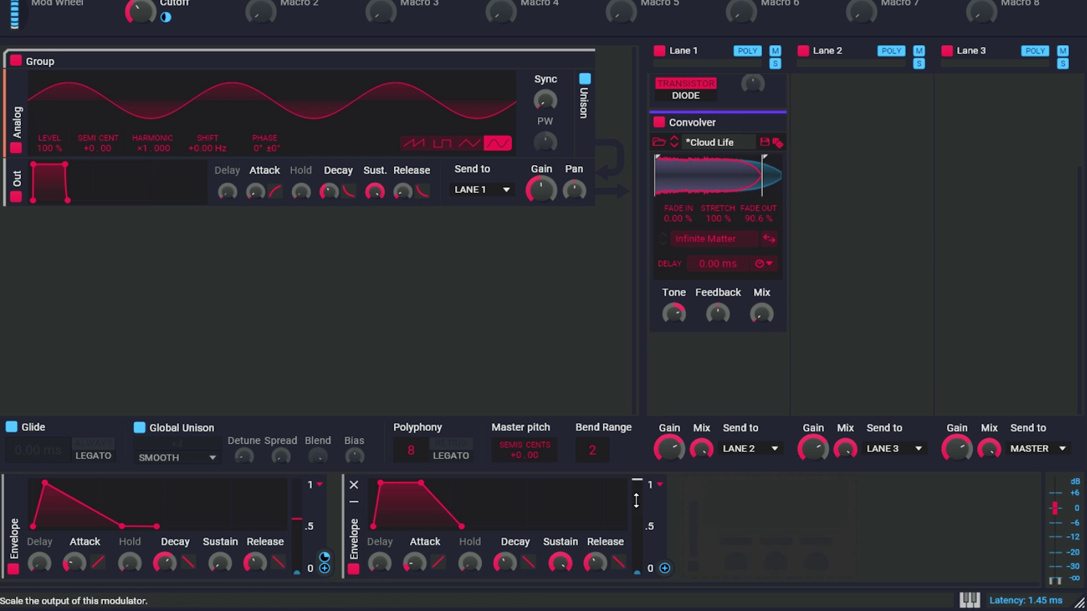
pyautogui.click(665, 569)
pyautogui.moveTo(763, 330); pyautogui.dragTo(762, 284)
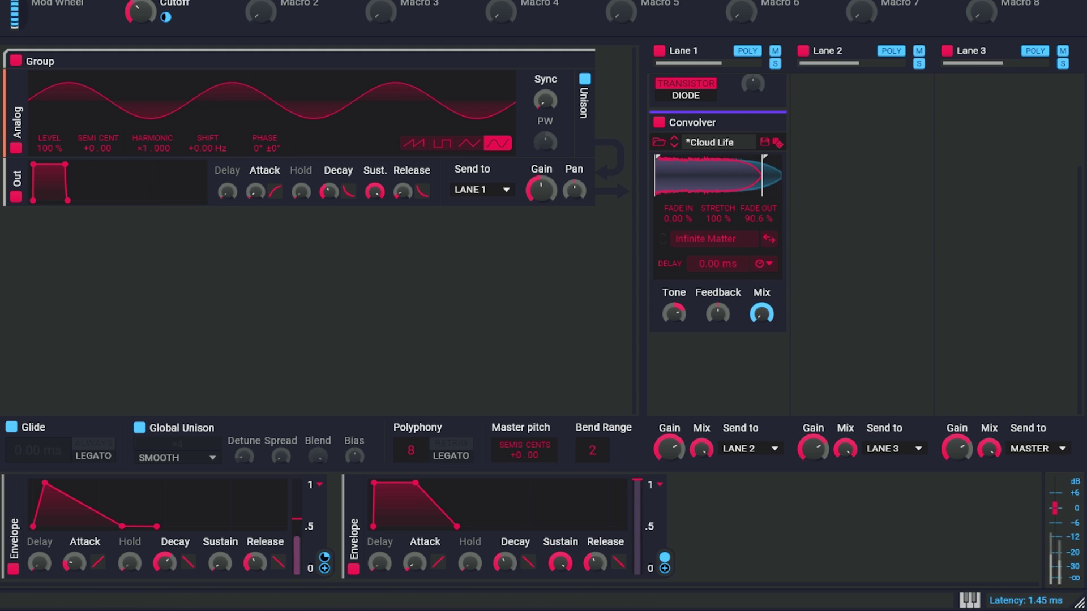
pyautogui.moveTo(605, 561); pyautogui.dragTo(605, 540)
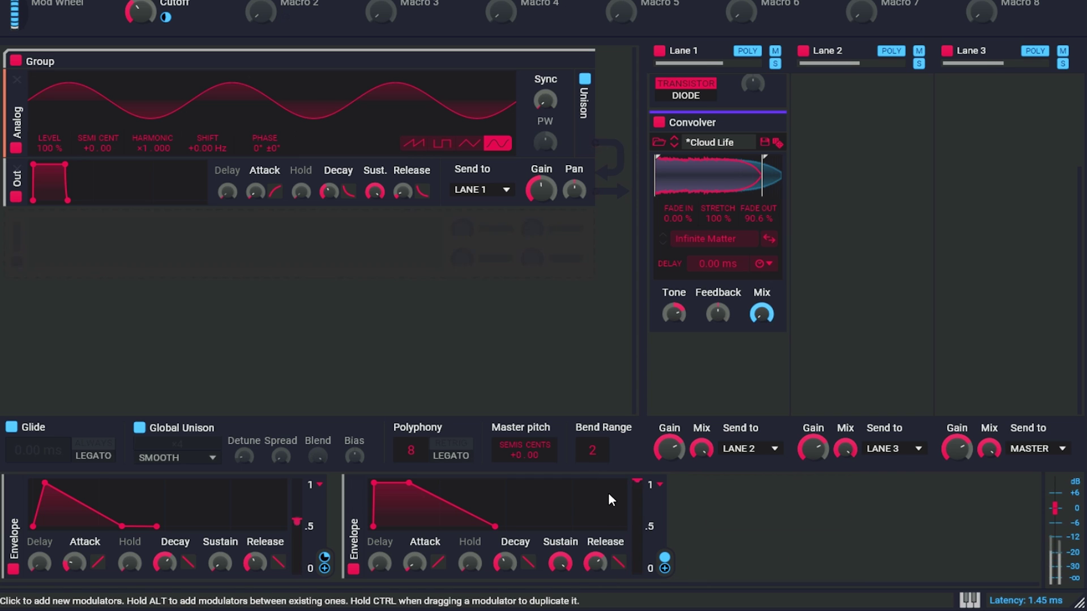
pyautogui.moveTo(596, 566); pyautogui.dragTo(595, 554)
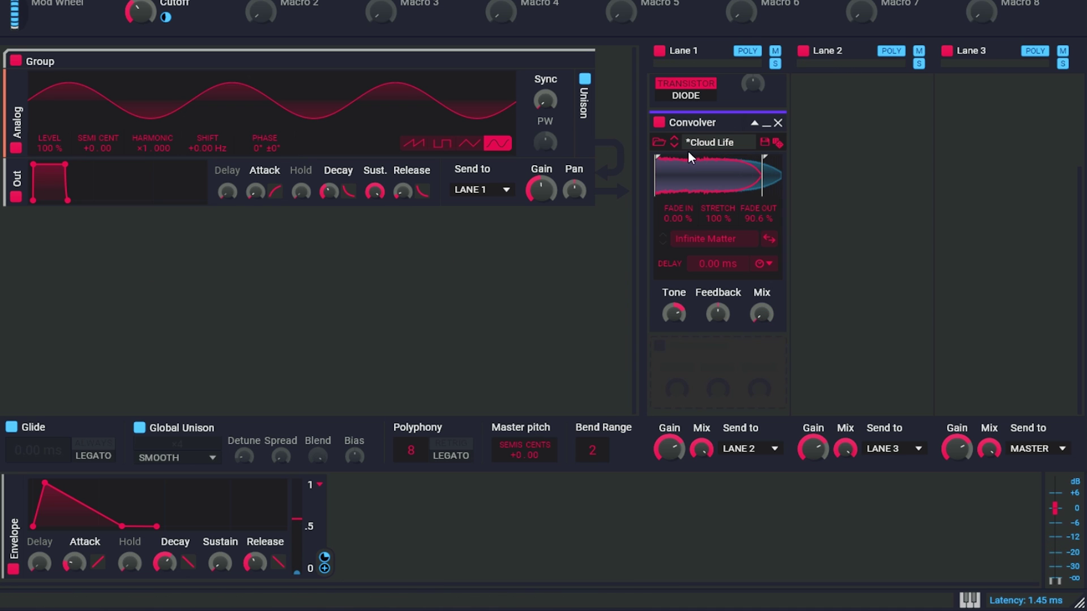
# Load the Erbium Reflections preset into the Convolver and audition further Long Reverbs presets through Vertigo.
pyautogui.click(659, 143)
pyautogui.doubleClick(673, 337)
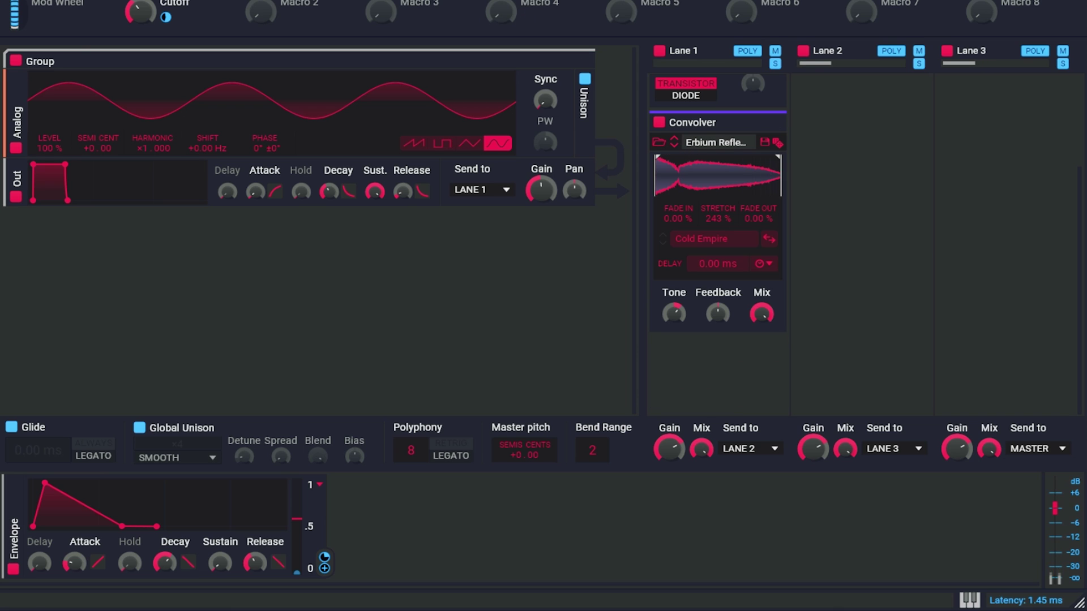
pyautogui.click(718, 143)
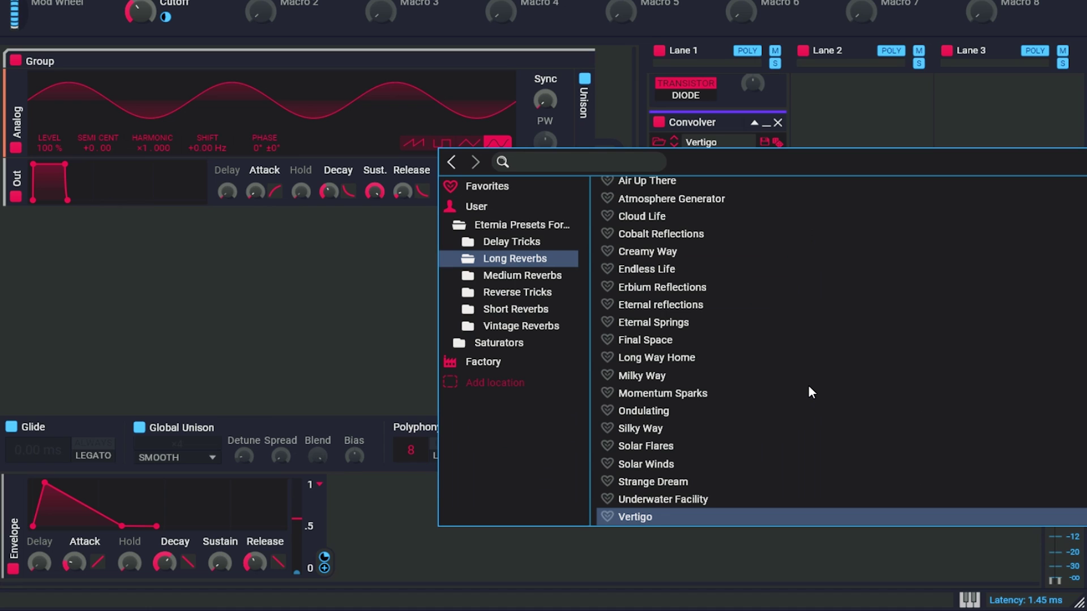
pyautogui.scroll(2, 807, 385)
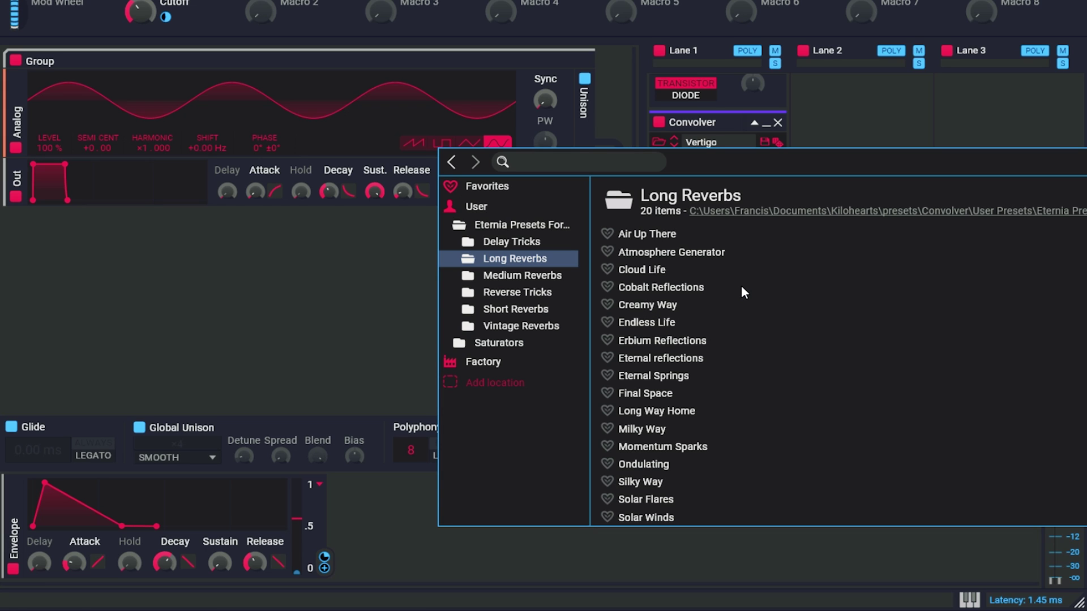
# Load the Creeping preset from the Reverse Tricks folder, and toggle the Convolver off and on to compare the sound.
pyautogui.click(569, 292)
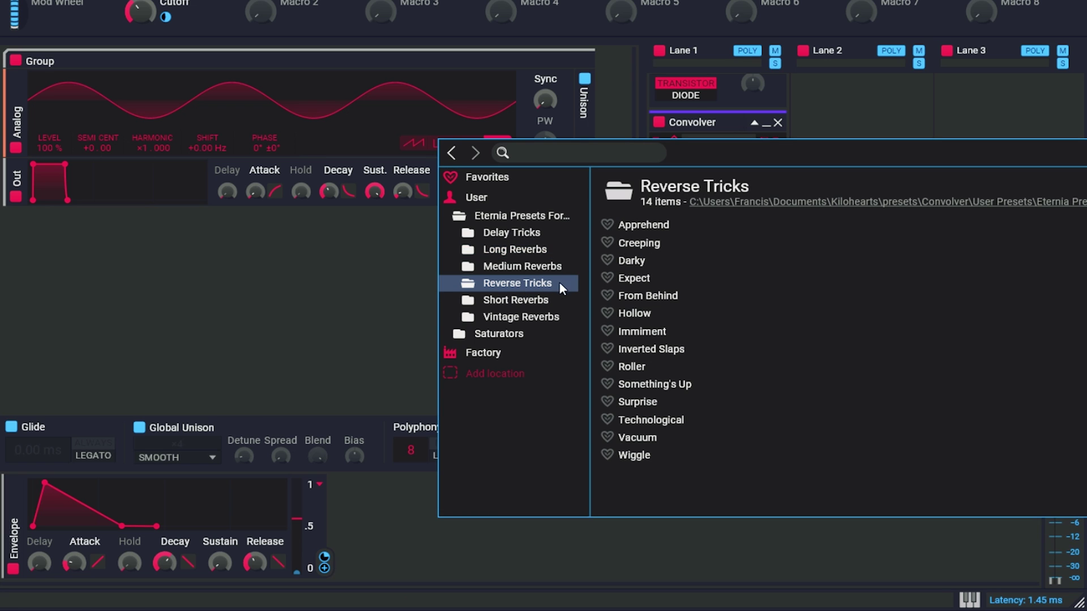
pyautogui.click(651, 243)
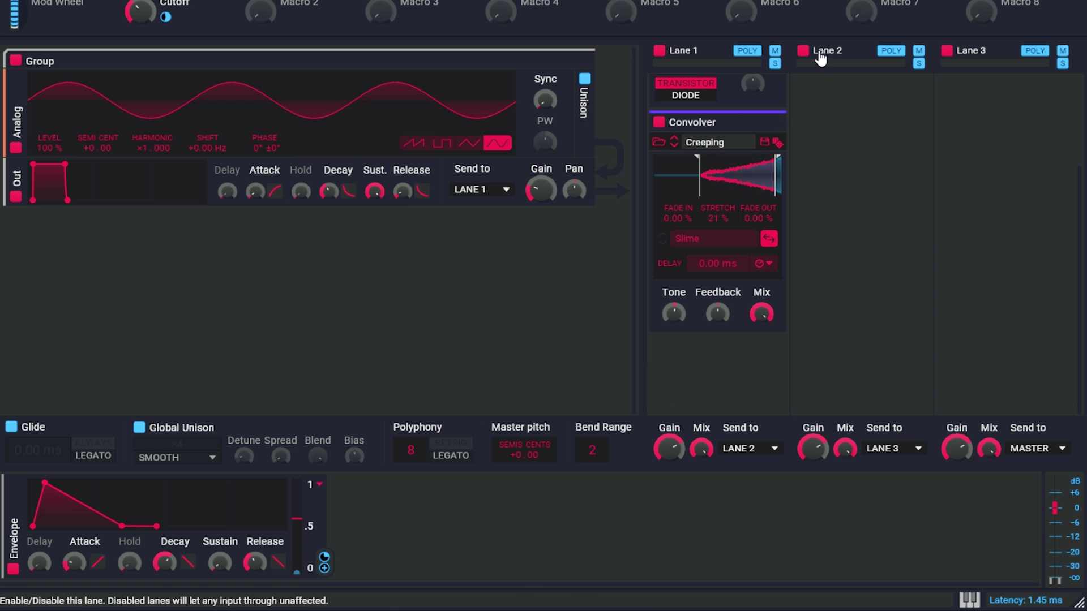
pyautogui.click(660, 123)
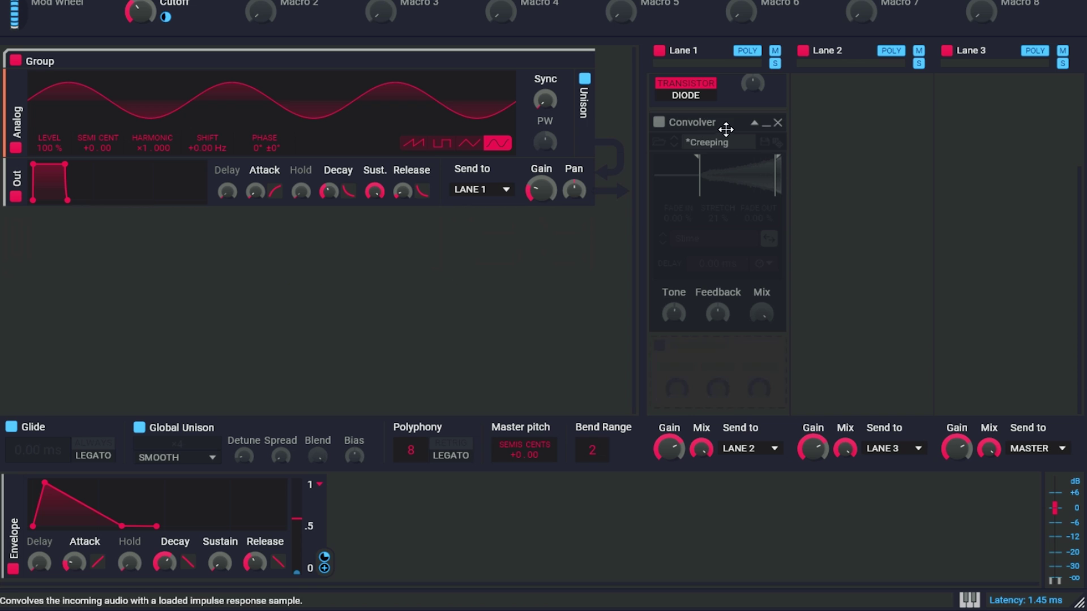
pyautogui.click(659, 123)
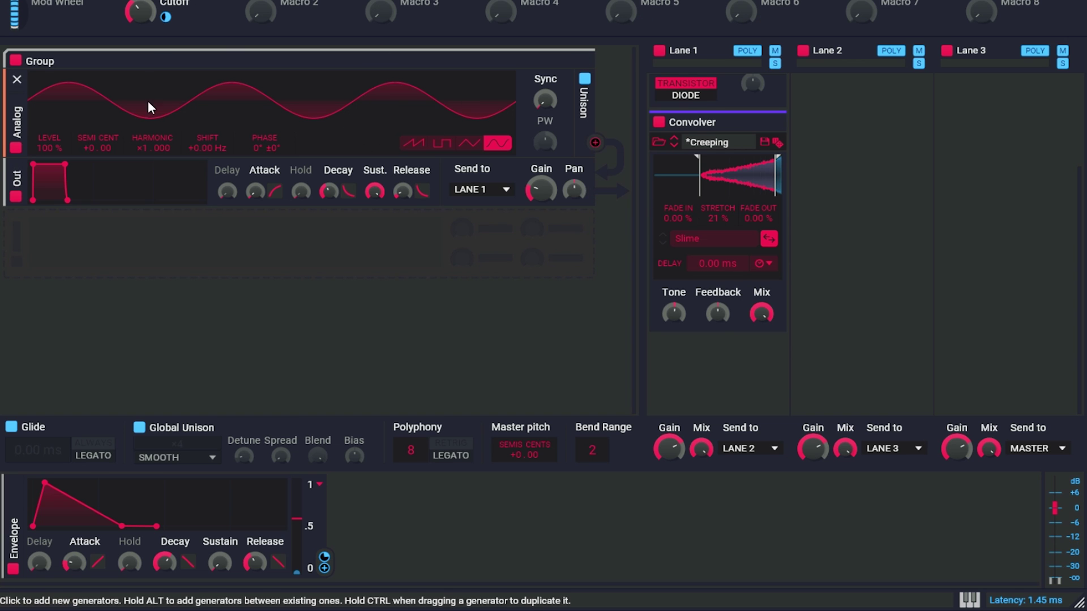
# Load the Darky preset from the Reverse Tricks folder into the Convolver.
pyautogui.click(716, 142)
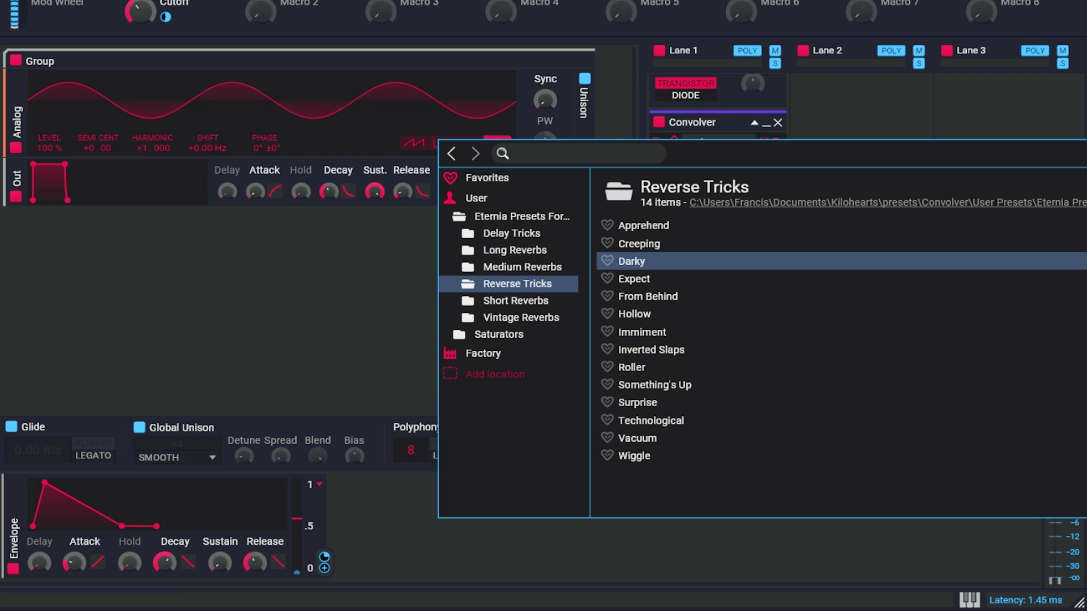
pyautogui.press('Escape')
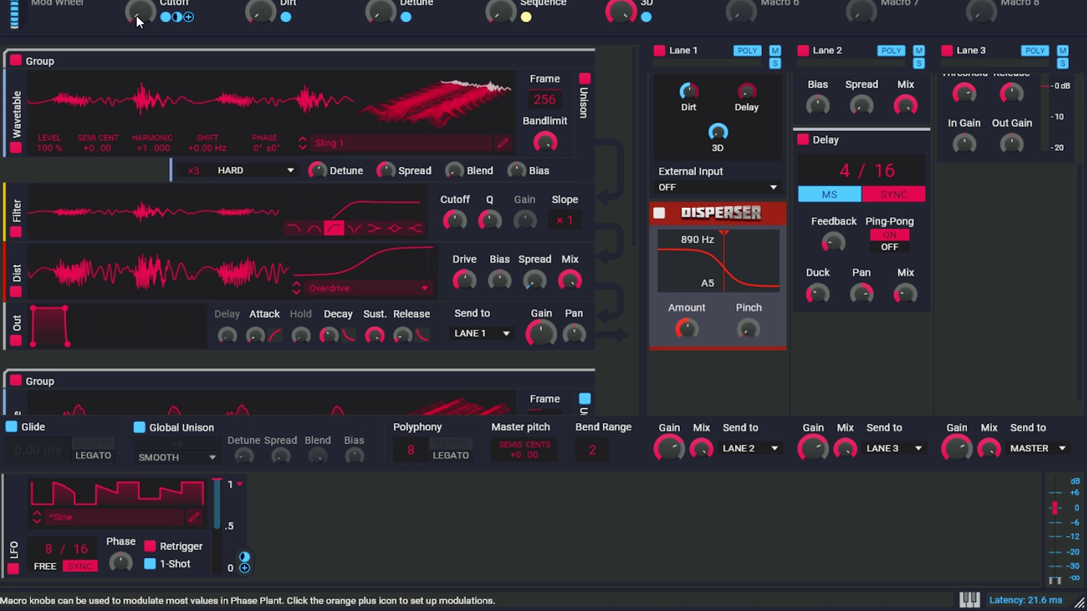
# Review the effects in the three lanes of the wavetable patch and disable the Delay in Lane 2.
pyautogui.scroll(3, 725, 168)
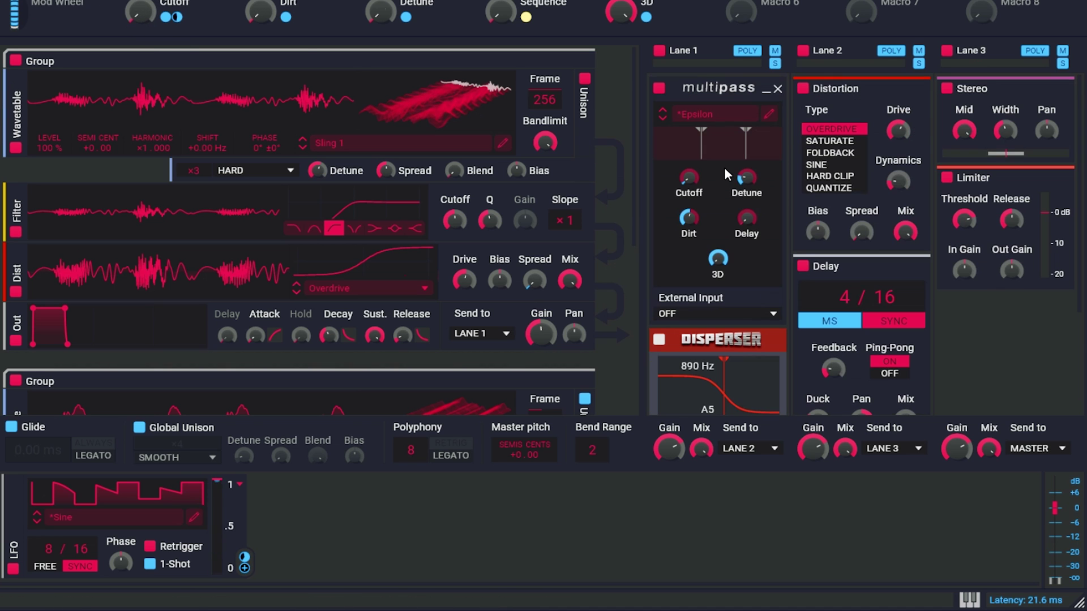
pyautogui.scroll(-3, 943, 226)
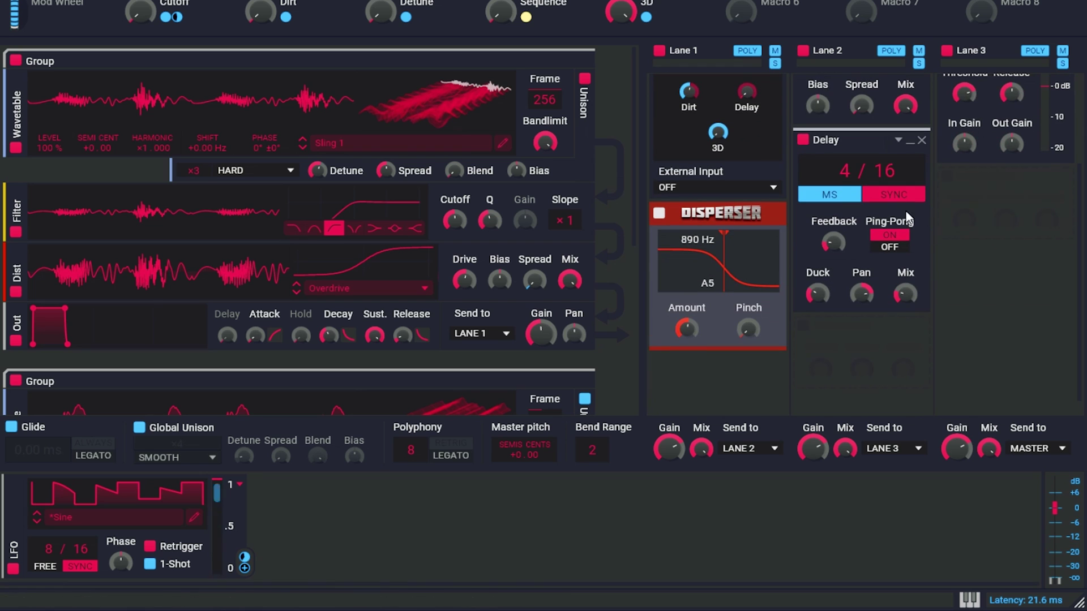
pyautogui.click(804, 140)
pyautogui.scroll(3, 883, 218)
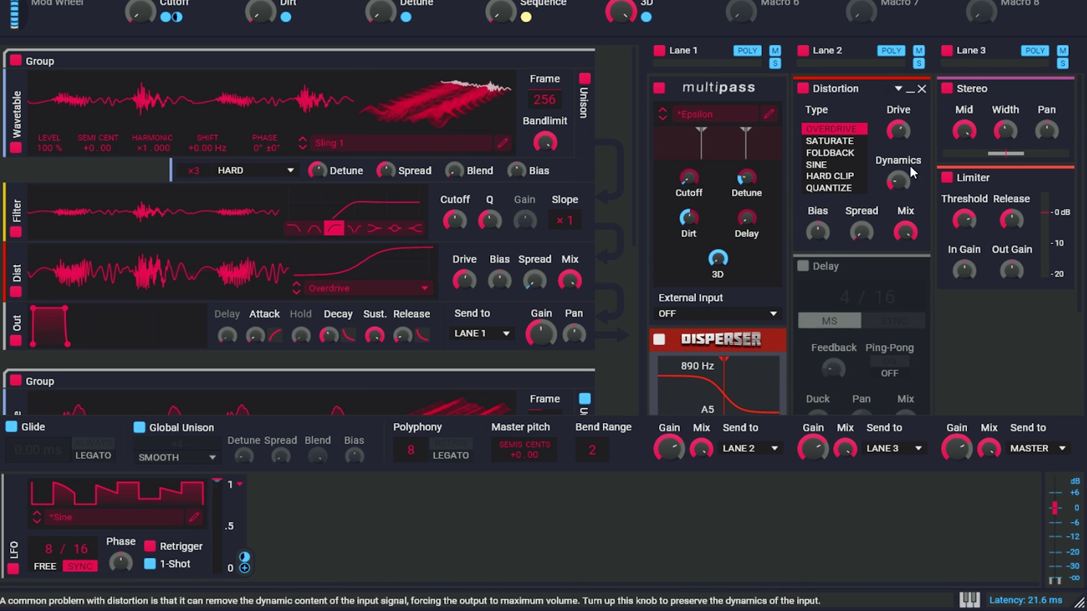
# Add a Convolver effect below the disabled Delay in Lane 2.
pyautogui.scroll(-3, 668, 181)
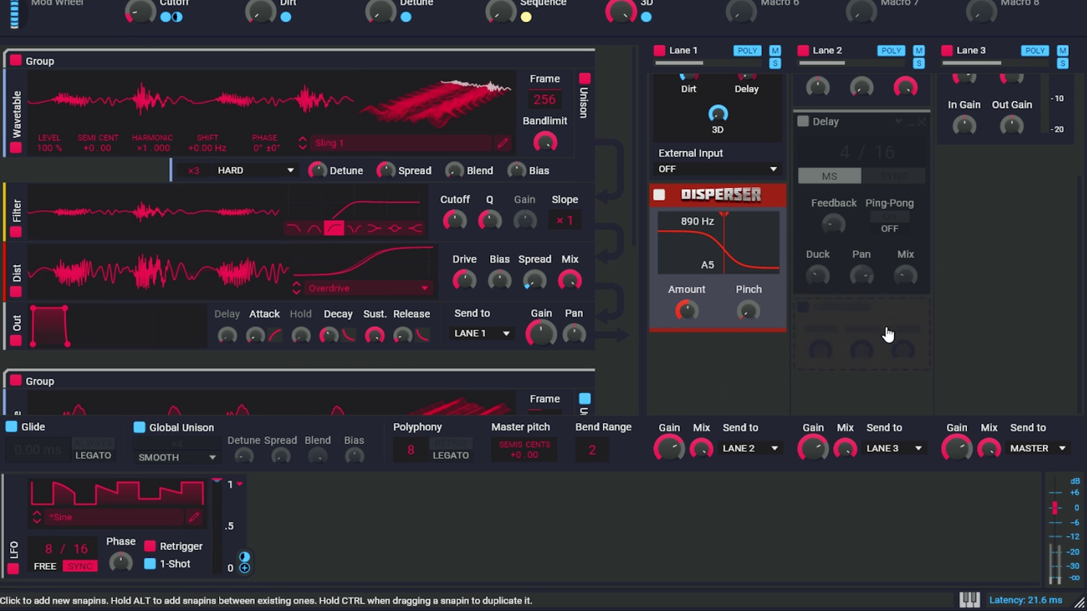
pyautogui.click(871, 328)
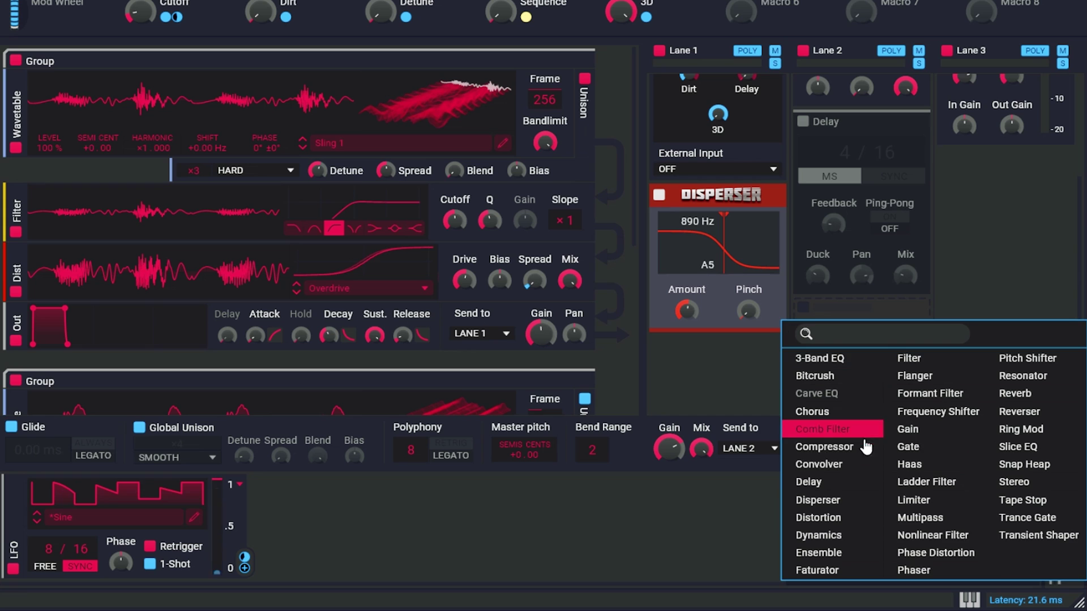
pyautogui.click(858, 466)
# Audition the Acidic Texture and Berkelium presets from the Short Reverbs folder in the Lane 2 Convolver.
pyautogui.click(861, 340)
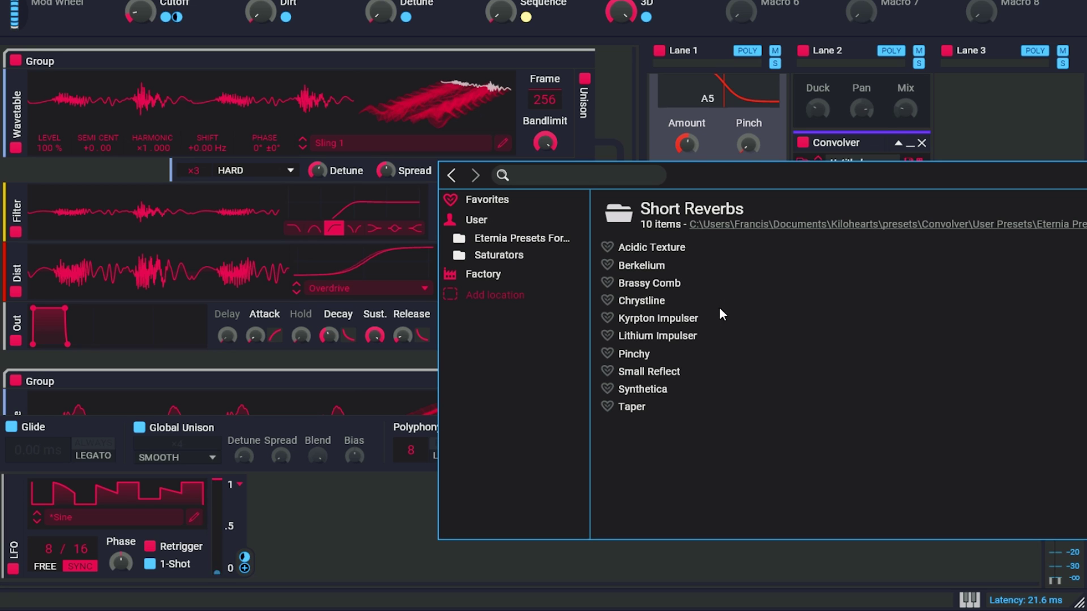
pyautogui.click(654, 248)
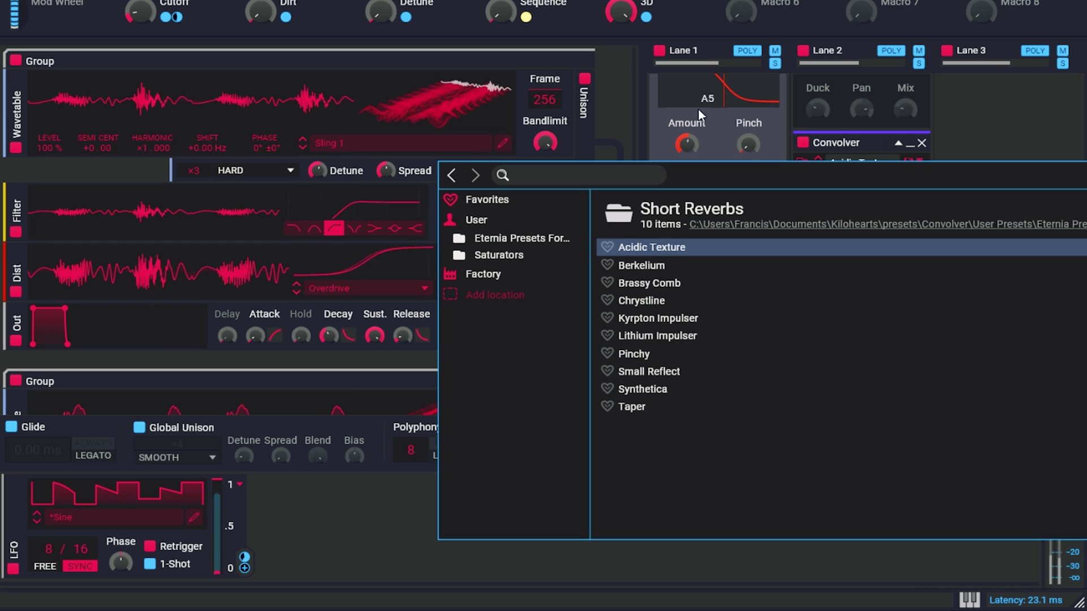
pyautogui.click(662, 265)
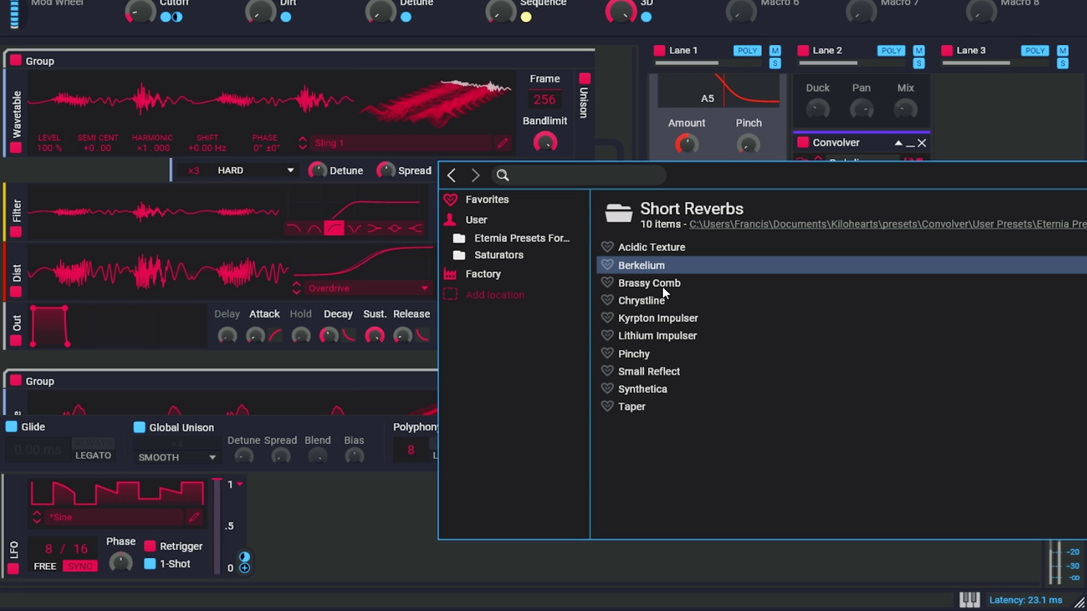
# Audition the Brassy Comb, Chrystline, Small Reflect and Synthetica presets from the Short Reverbs folder in the Lane 2 Convolver.
pyautogui.click(663, 285)
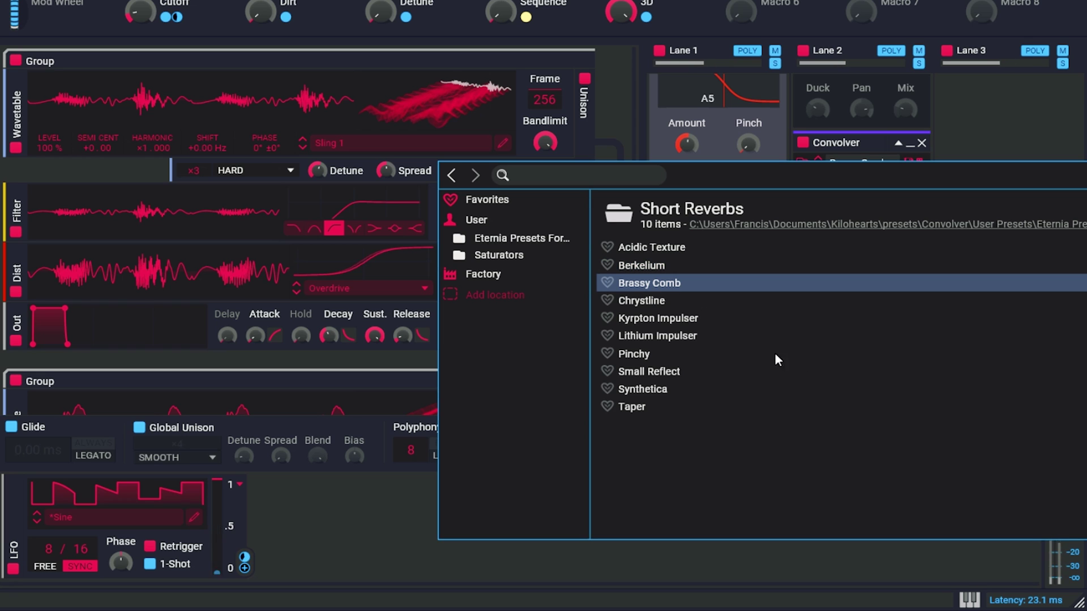
pyautogui.click(667, 307)
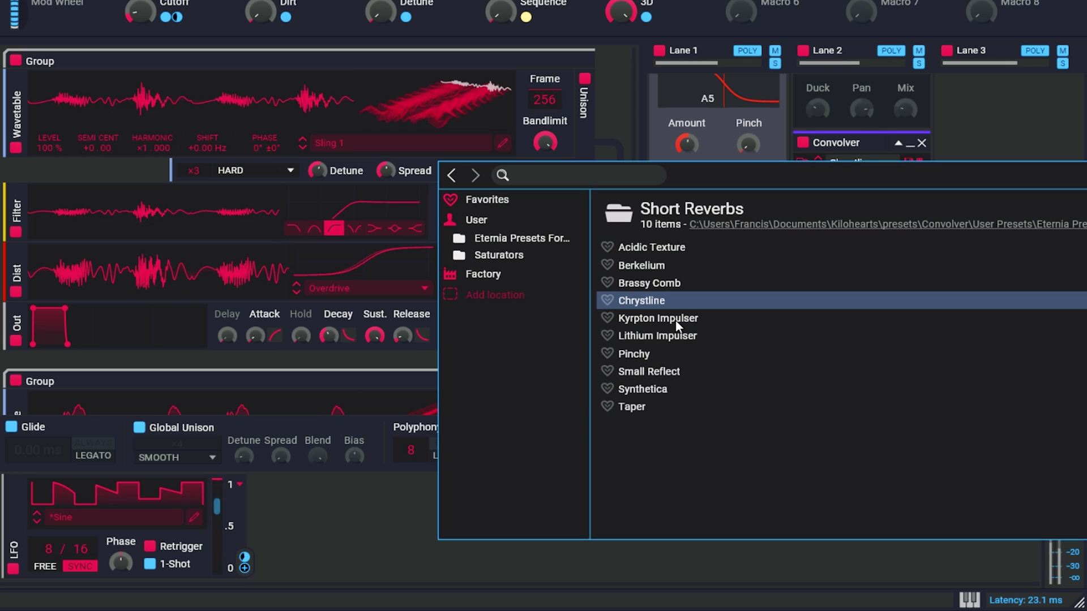
pyautogui.click(661, 373)
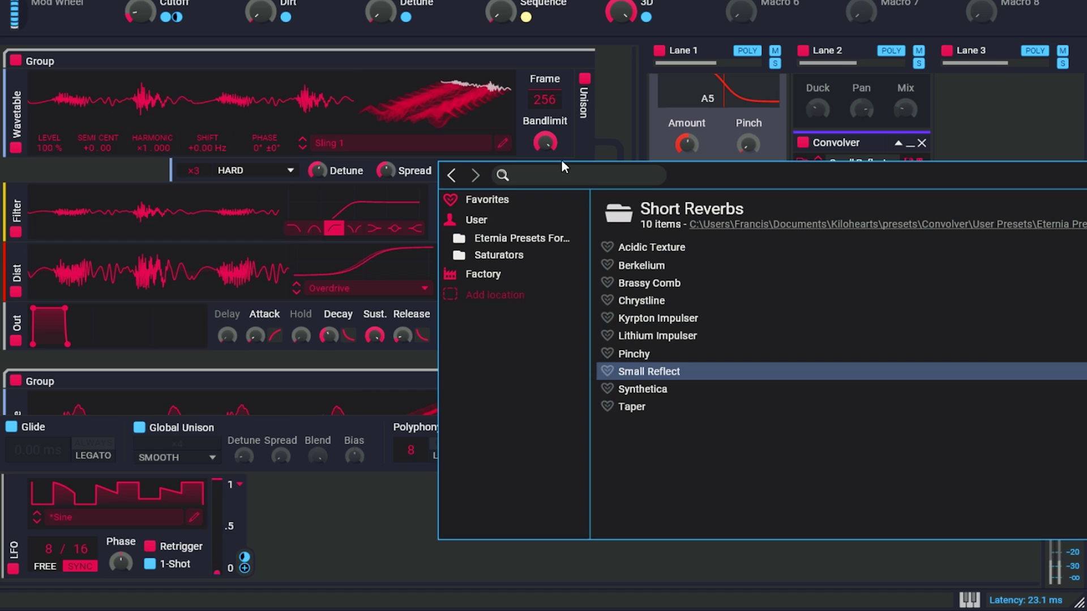
pyautogui.click(657, 390)
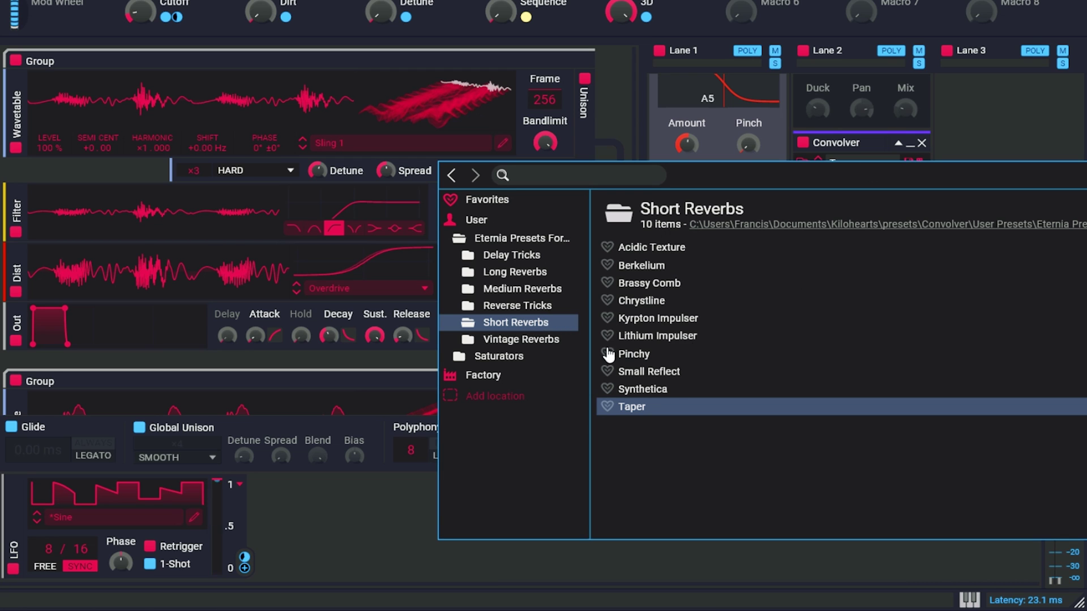
# Audition the Vintage Reverbs presets from Amp Circuit Splash to the dark Green Machine reverb and keep the latter loaded.
pyautogui.click(520, 340)
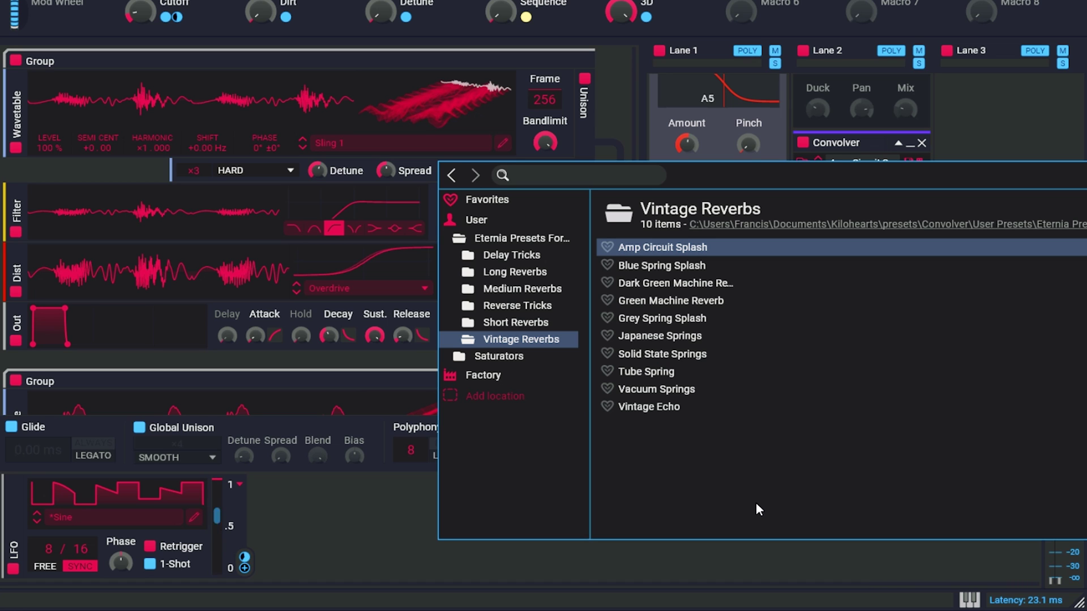
pyautogui.press('Down')
pyautogui.press('Down')
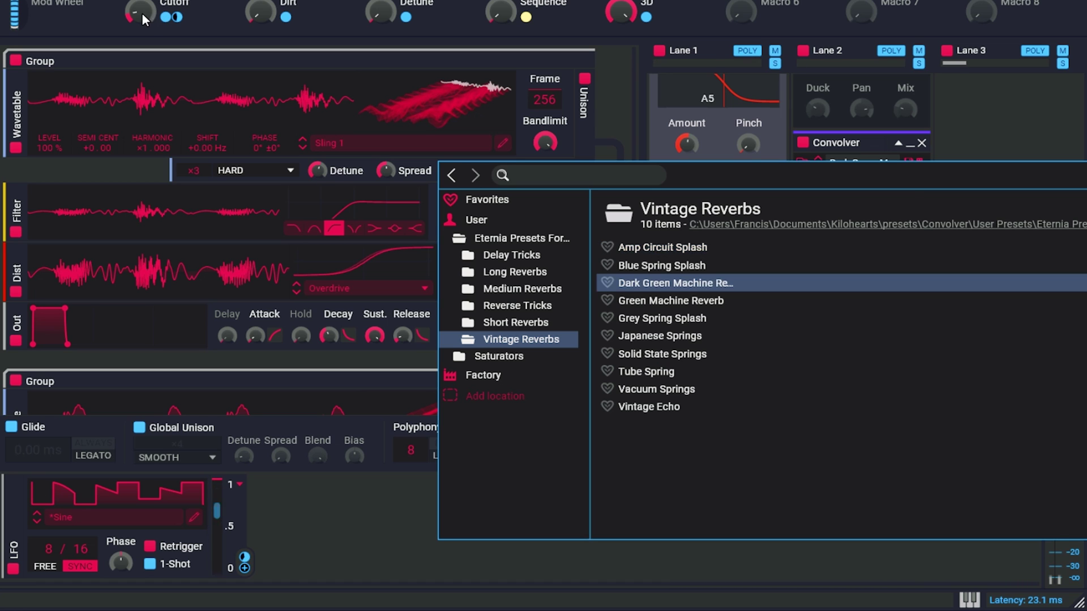
pyautogui.press('Return')
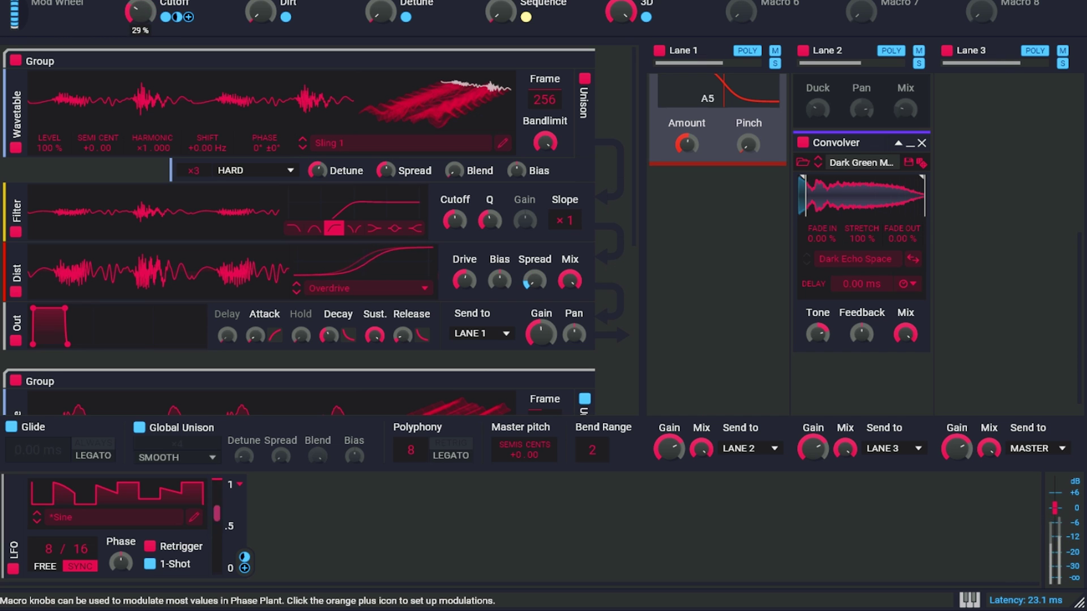
# Audition the Green Machine Reverb and Japanese Springs presets in the Lane 2 Convolver while adjusting the Cutoff macro.
pyautogui.click(803, 163)
pyautogui.doubleClick(671, 302)
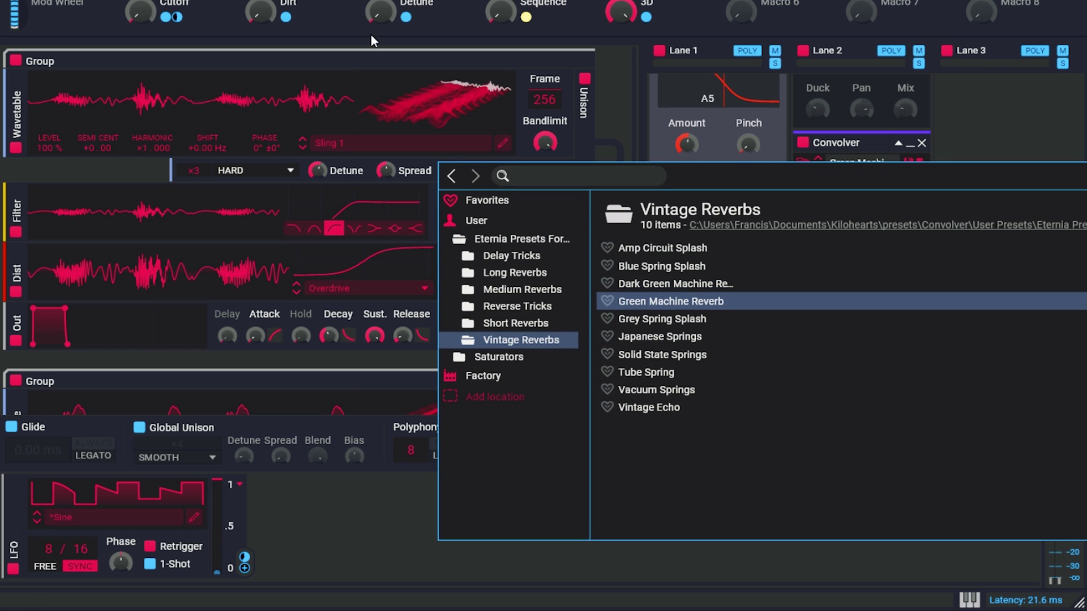
pyautogui.moveTo(143, 18)
pyautogui.mouseDown()
pyautogui.moveTo(143, 3)
pyautogui.moveTo(142, 26)
pyautogui.mouseUp()
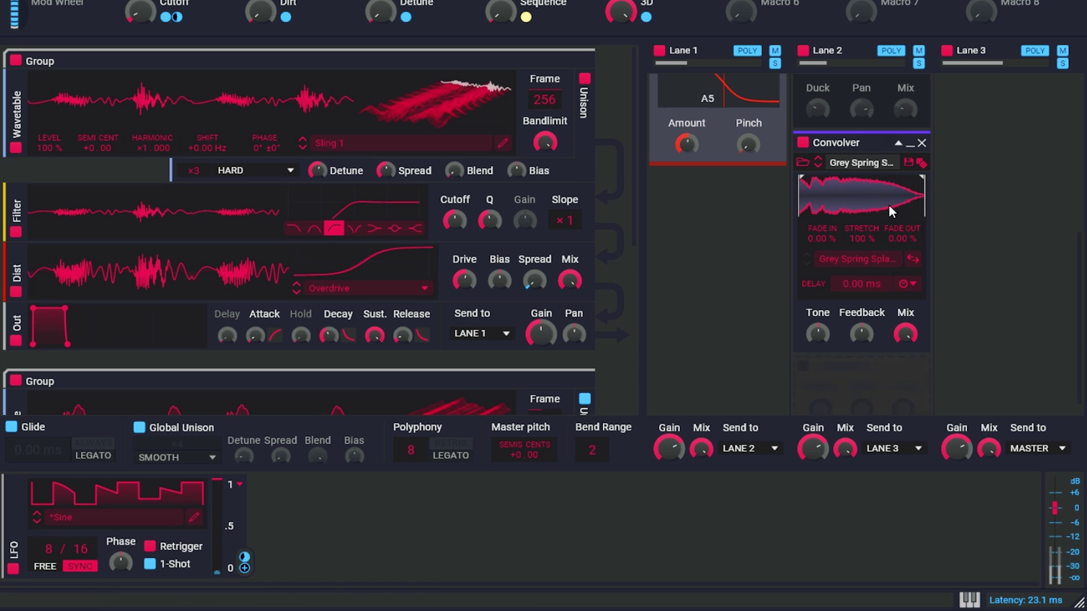
pyautogui.click(819, 168)
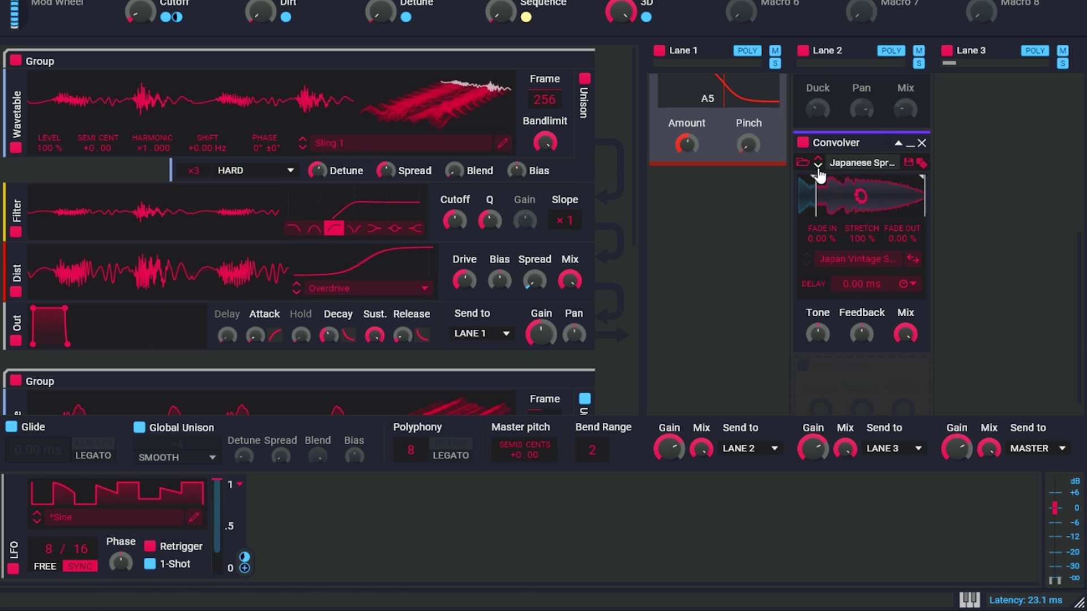
pyautogui.moveTo(146, 21)
pyautogui.mouseDown()
pyautogui.moveTo(146, 4)
pyautogui.moveTo(146, 21)
pyautogui.mouseUp()
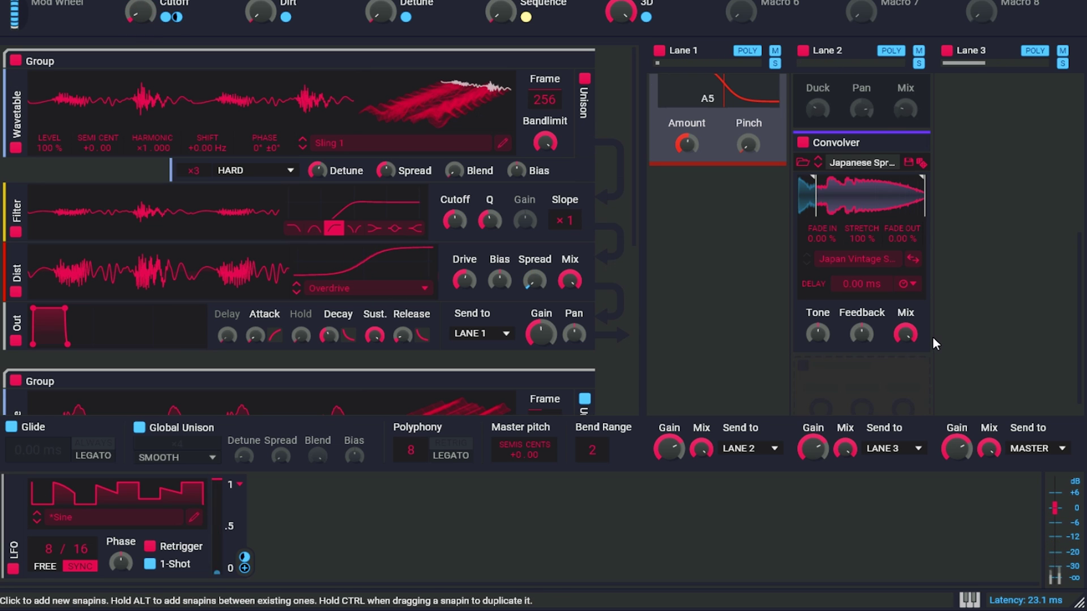
# Move the start of the Japanese Springs impulse response inward, return it to the very beginning, and raise the Cutoff macro.
pyautogui.scroll(1, 827, 227)
pyautogui.moveTo(816, 223); pyautogui.dragTo(824, 223)
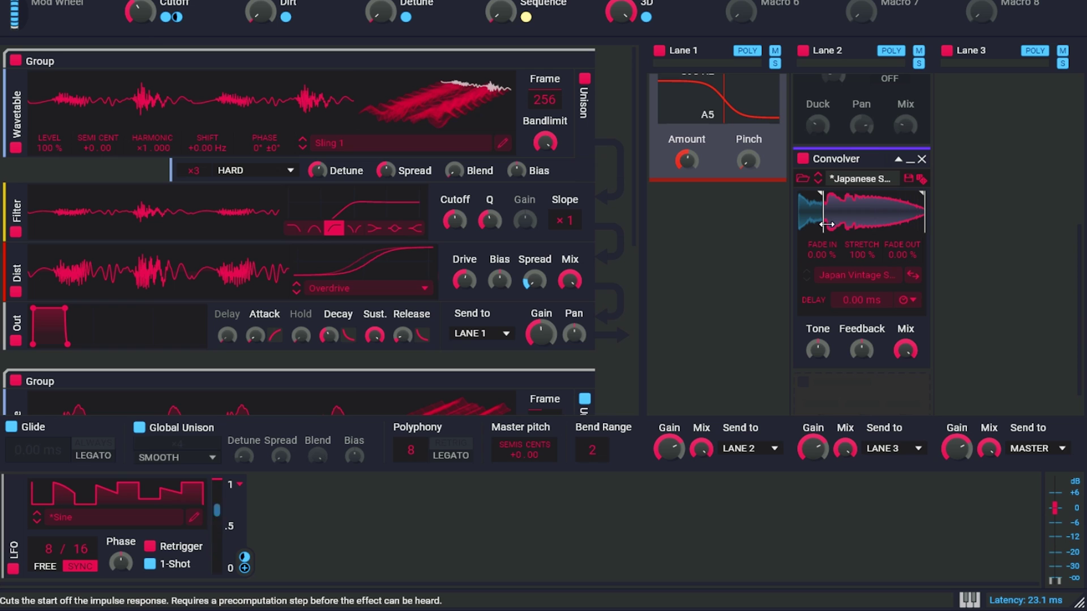
pyautogui.moveTo(827, 225); pyautogui.dragTo(803, 217)
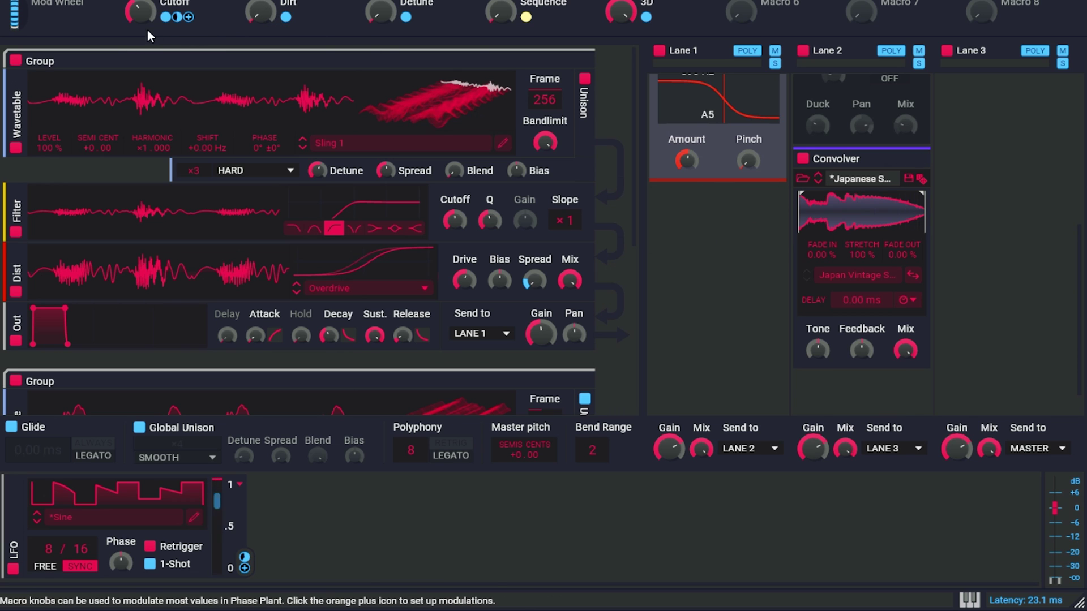
pyautogui.moveTo(143, 14); pyautogui.dragTo(143, 4)
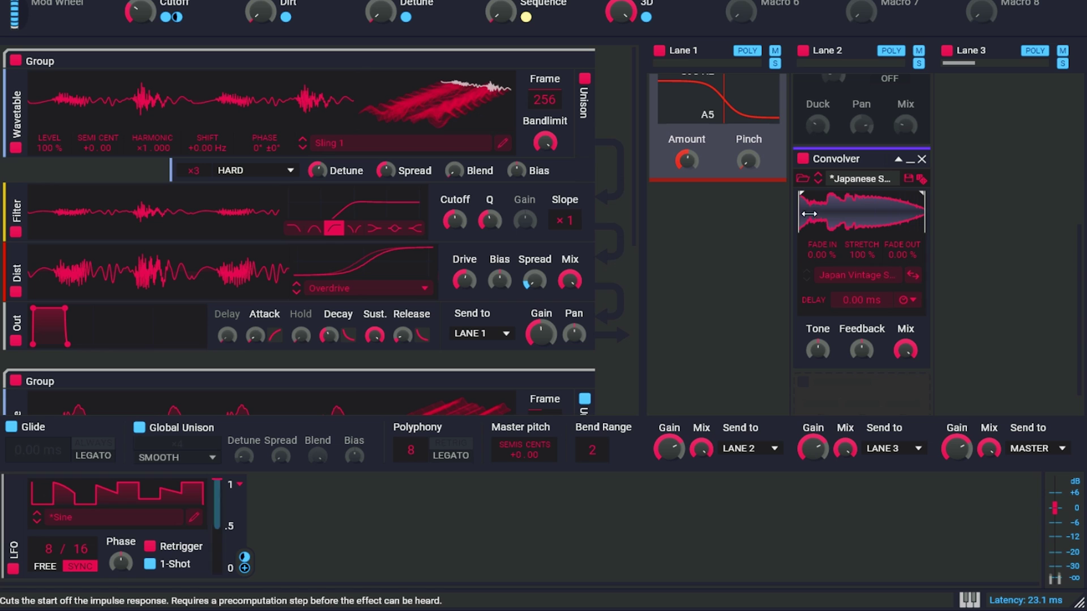
# Cut the opening section off the Japanese Springs impulse response and set the Cutoff macro to 42%.
pyautogui.moveTo(804, 218); pyautogui.dragTo(828, 219)
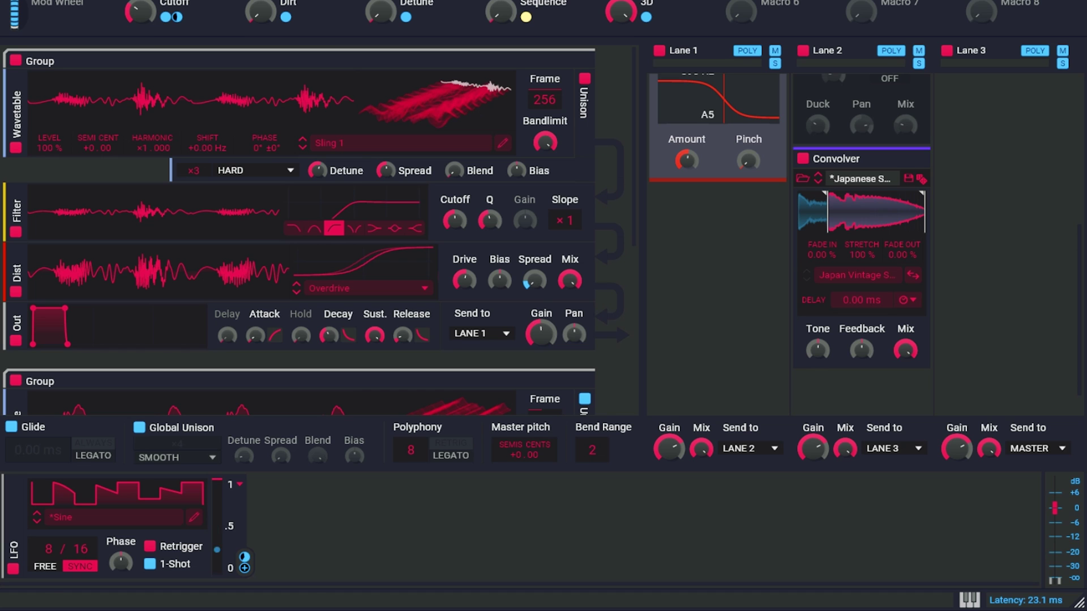
pyautogui.moveTo(140, 16)
pyautogui.moveTo(140, 11); pyautogui.dragTo(140, 6)
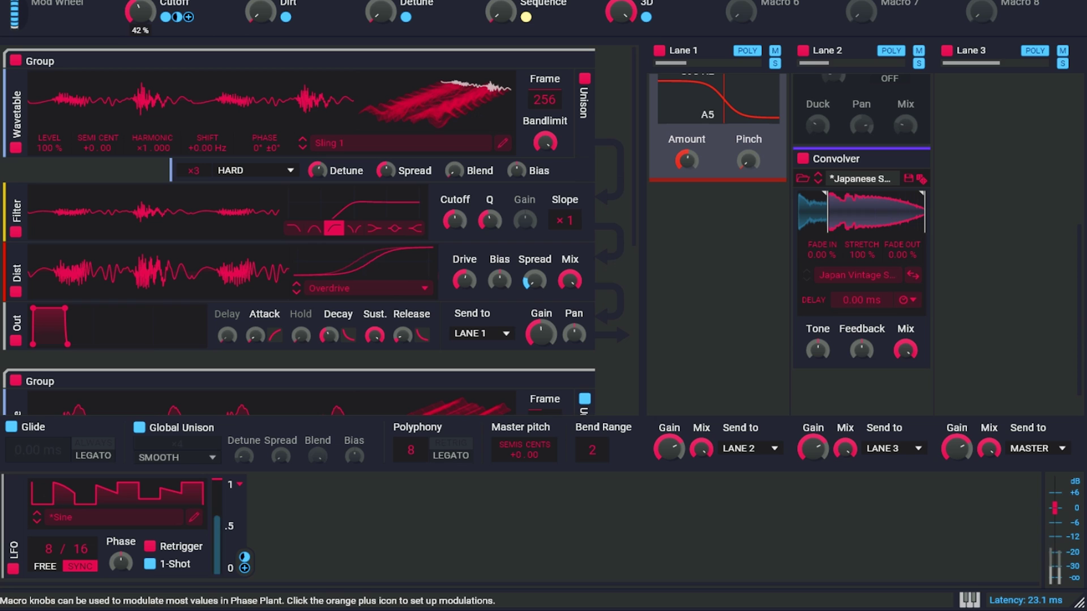
# Select the Tube Spring preset from the Vintage Reverbs folder for the Lane 2 Convolver.
pyautogui.click(859, 178)
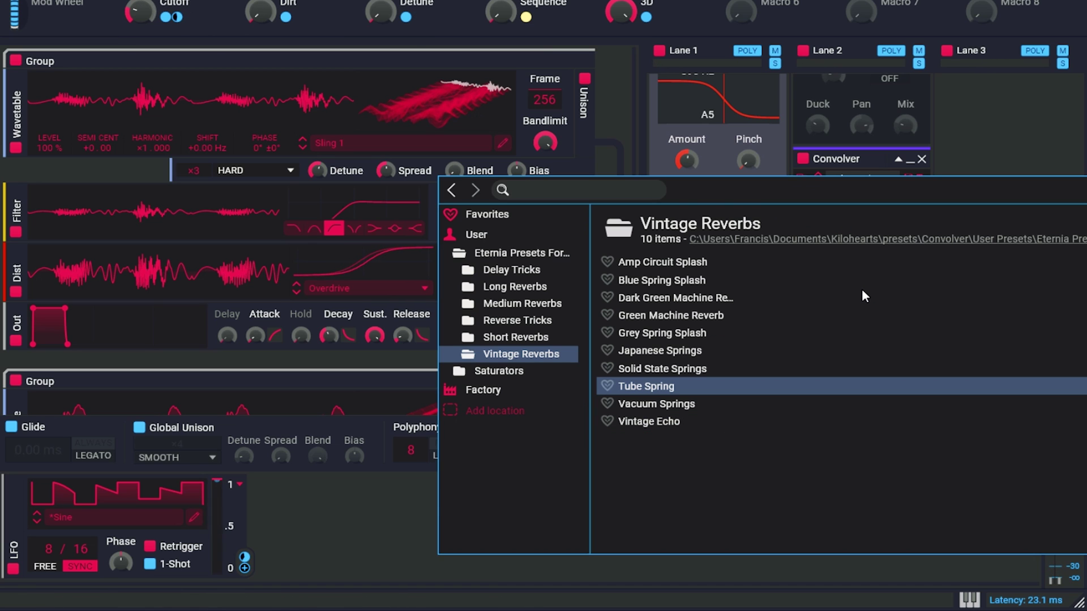